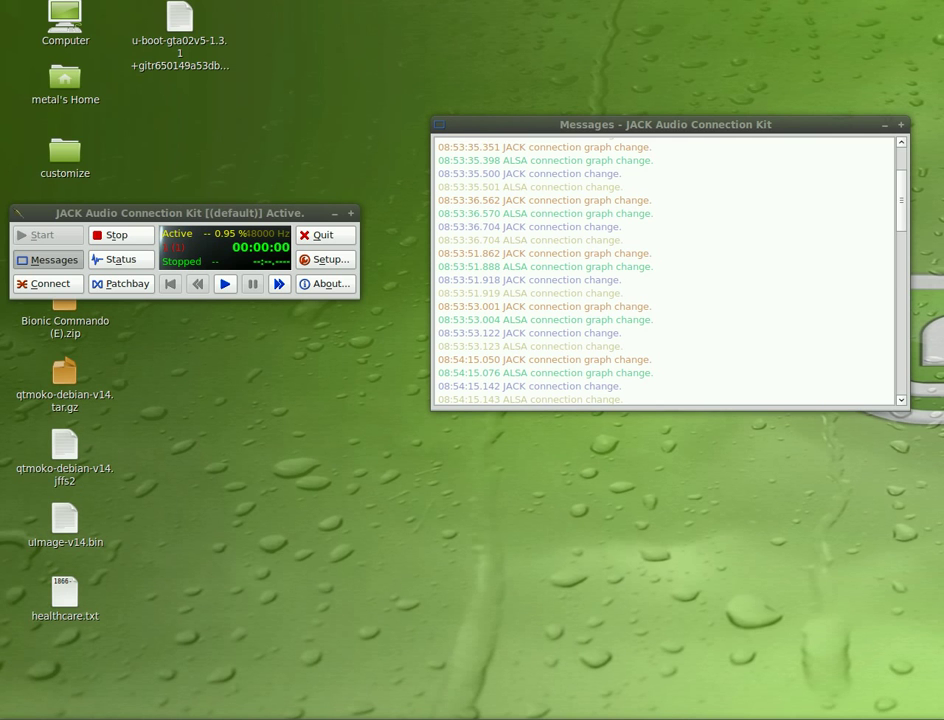
Go from the packages.ubuntu.com amsynth result to the hardy i386 download page
key("alt+Tab")
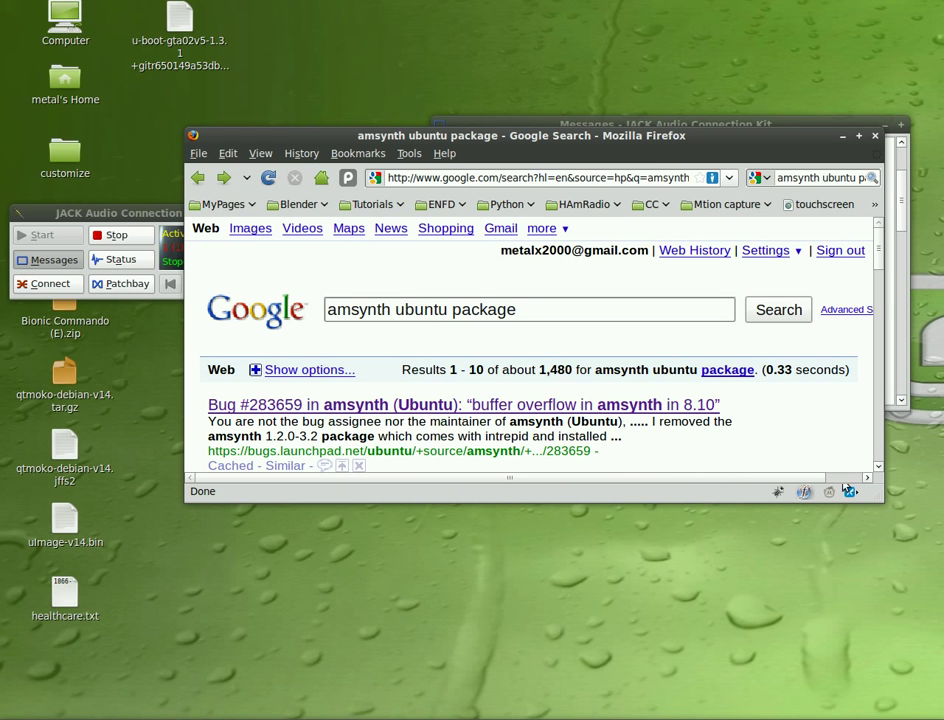
scroll(806, 435, "down", 4)
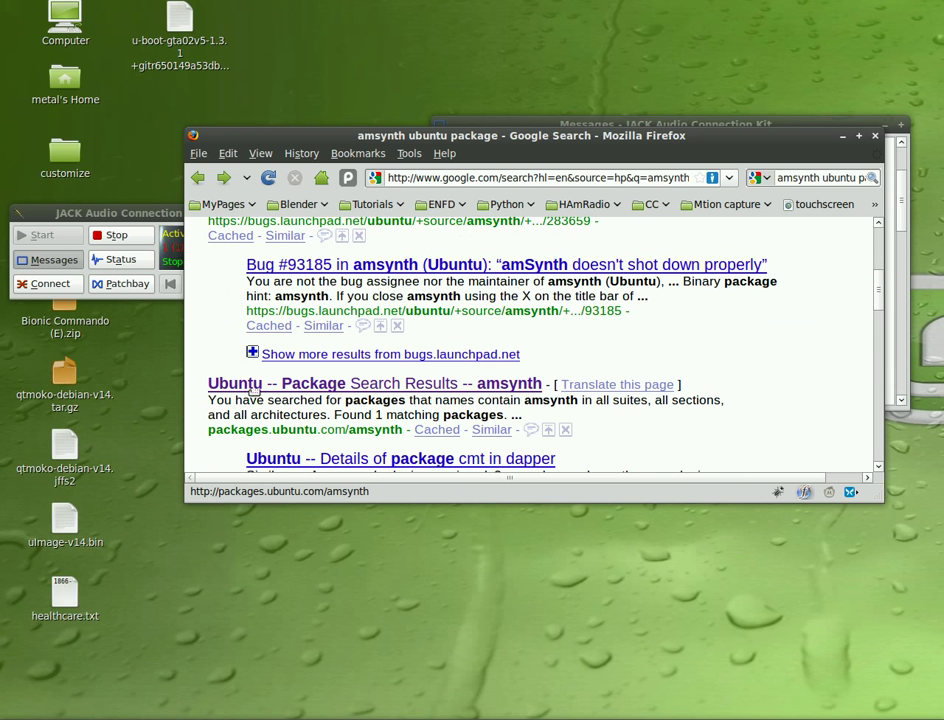
left_click(263, 388)
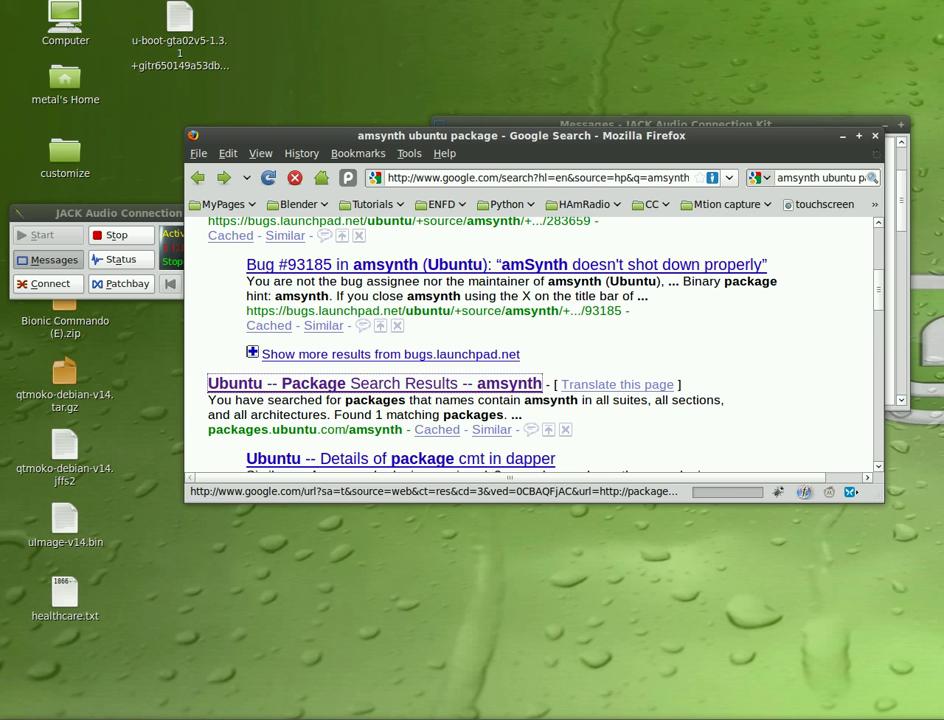
scroll(459, 421, "down", 3)
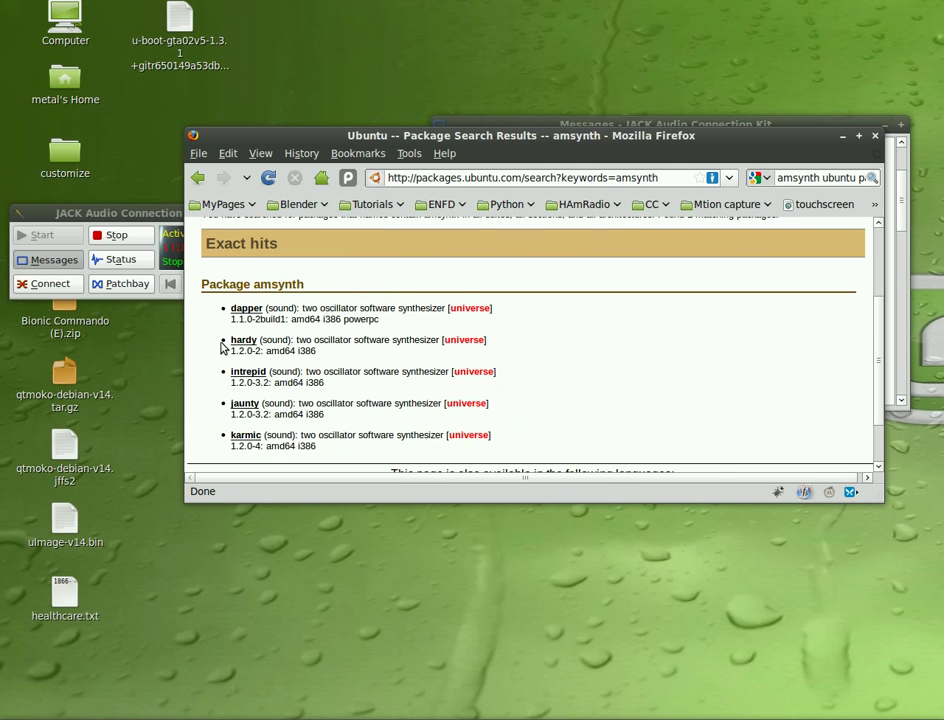
left_click(245, 341)
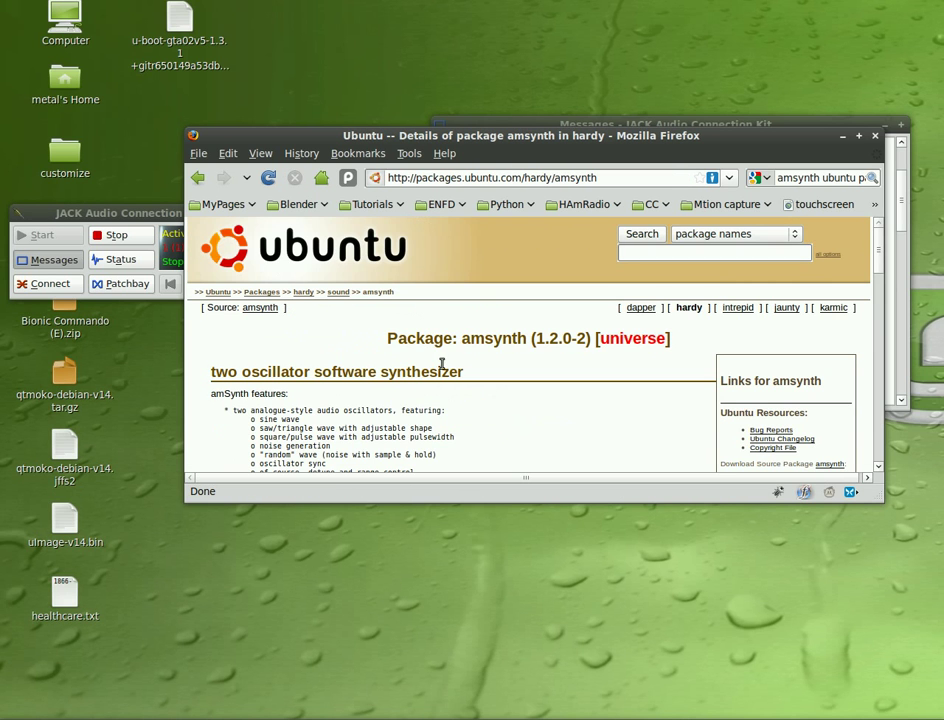
scroll(440, 369, "down", 5)
scroll(437, 371, "down", 15)
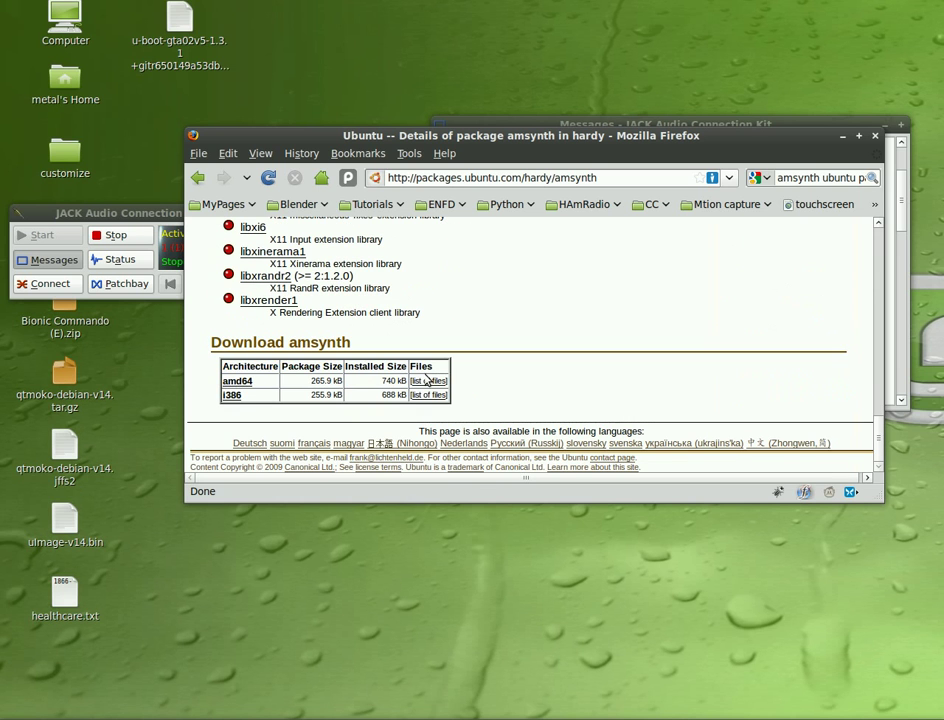
left_click(232, 396)
Download amsynth_1.2.0-2_i386.deb from mirrors.kernel.org and cancel opening the file
scroll(379, 381, "down", 1)
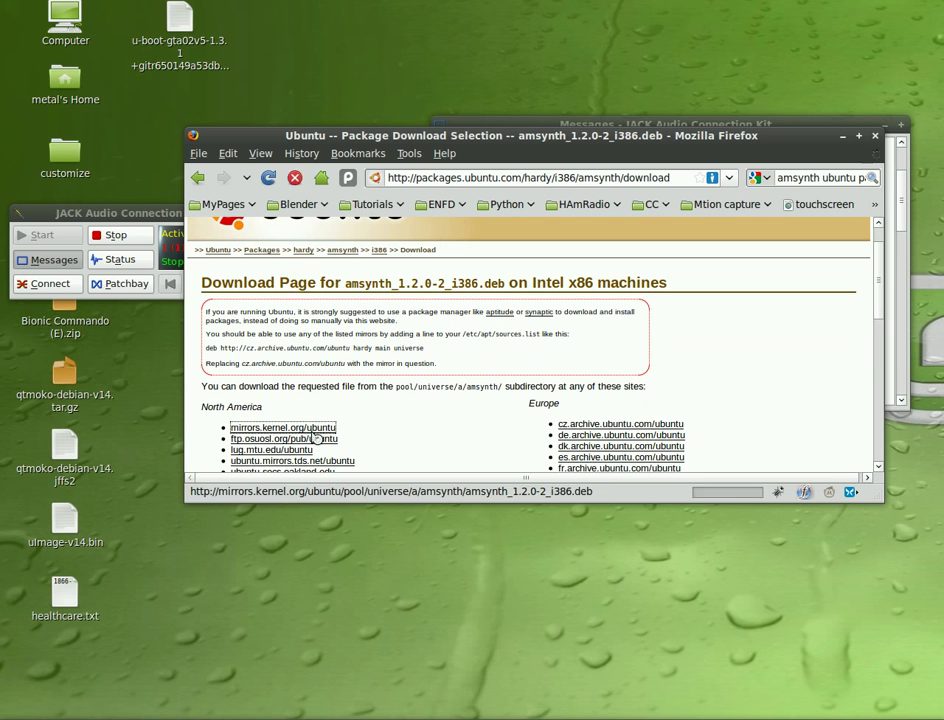
left_click(275, 428)
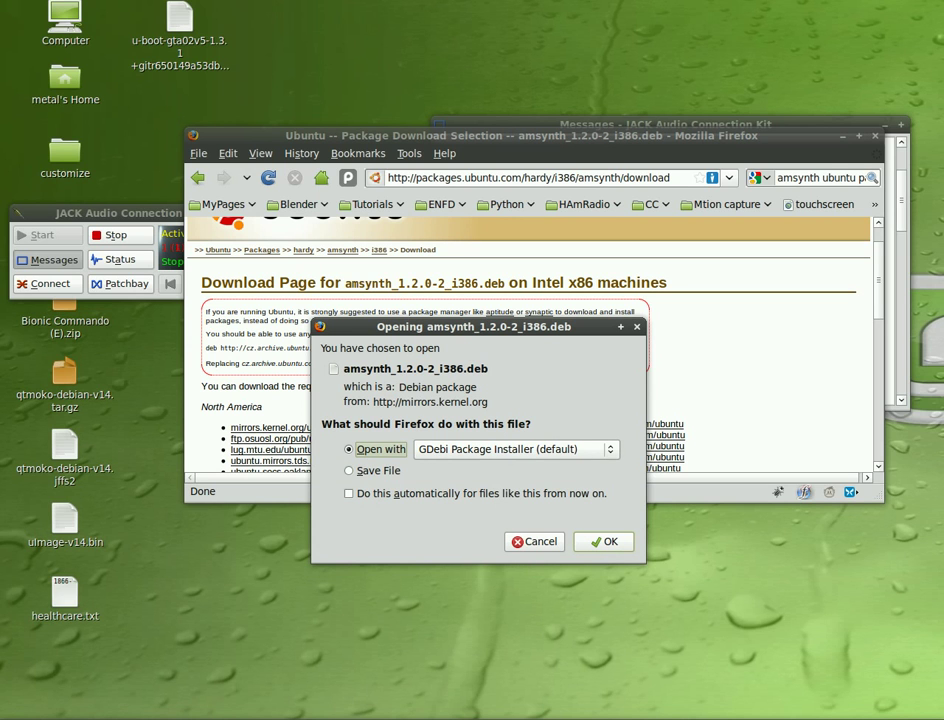
left_click(537, 548)
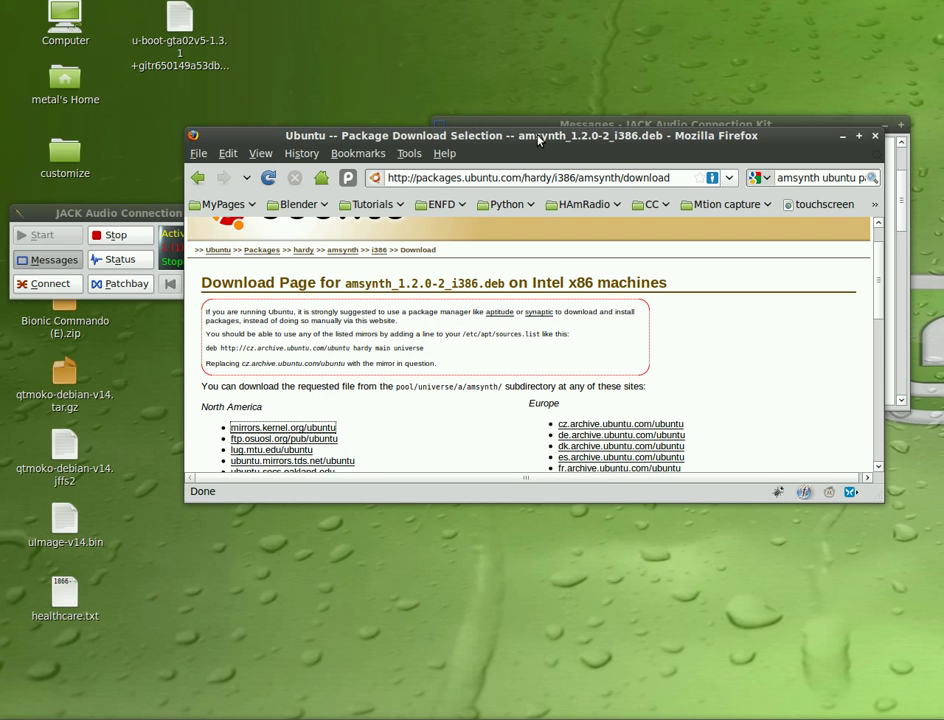
Minimize Firefox and move the QjackCtl window up and to the right
left_click(842, 135)
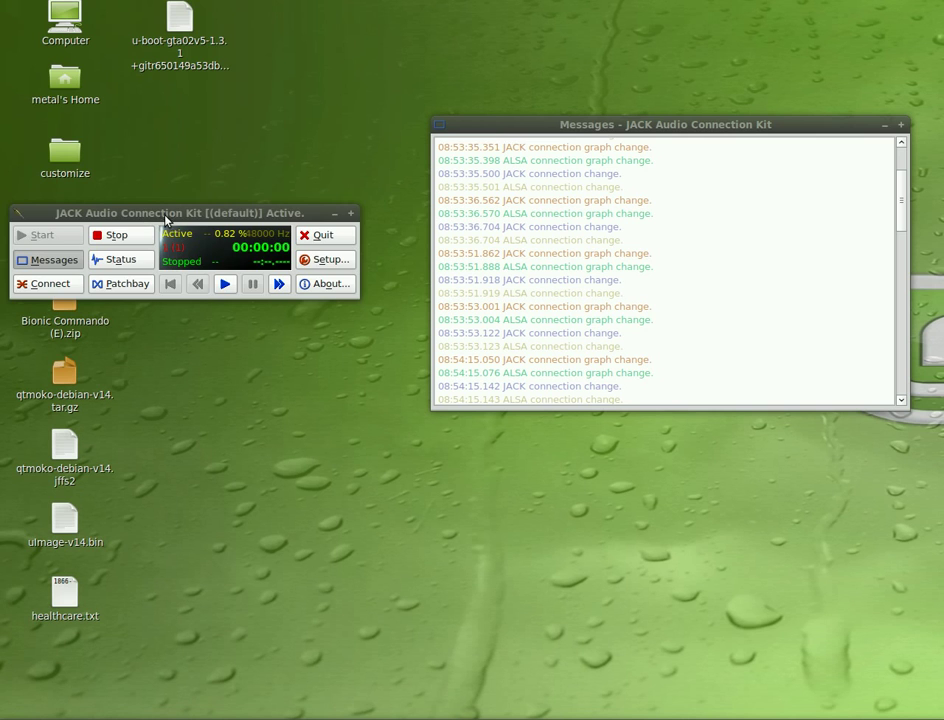
left_click_drag(165, 216, 234, 199)
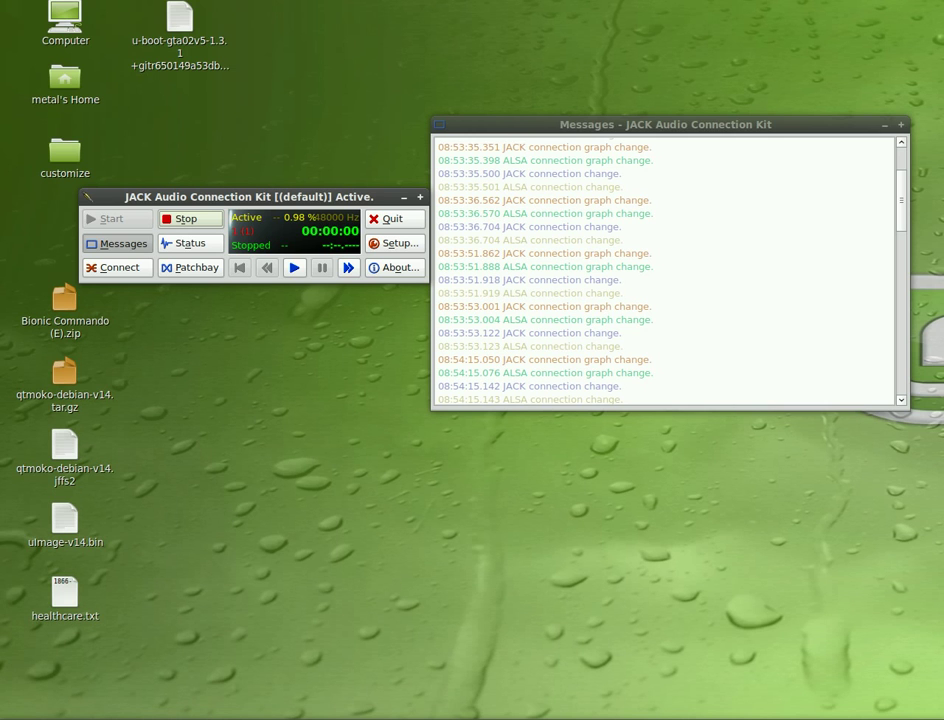
Launch amSynth from the applications menu and place its window beside QjackCtl
key("super")
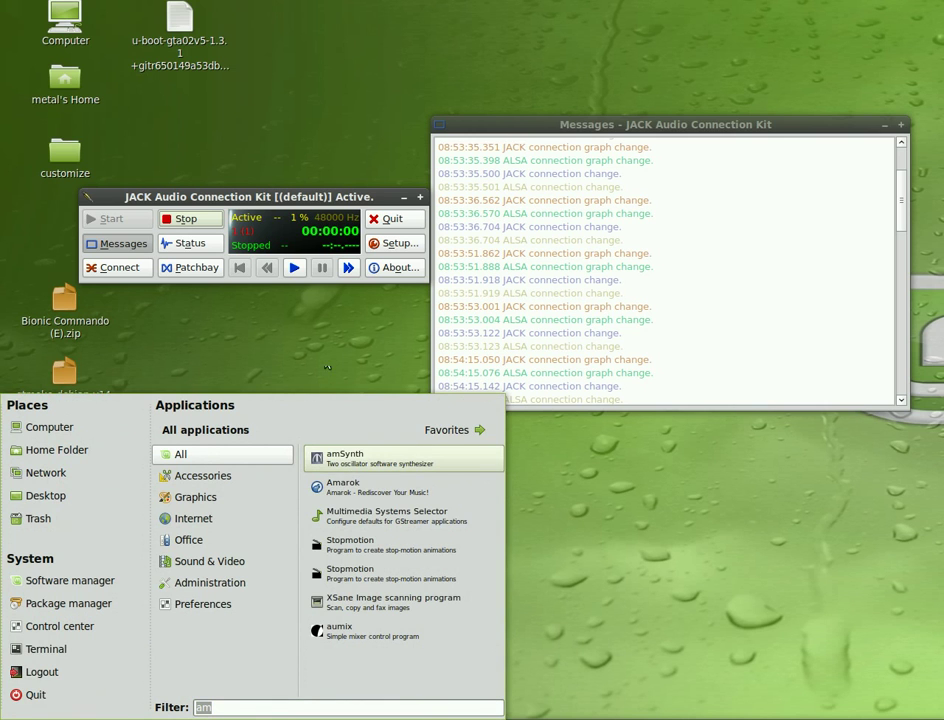
left_click(338, 465)
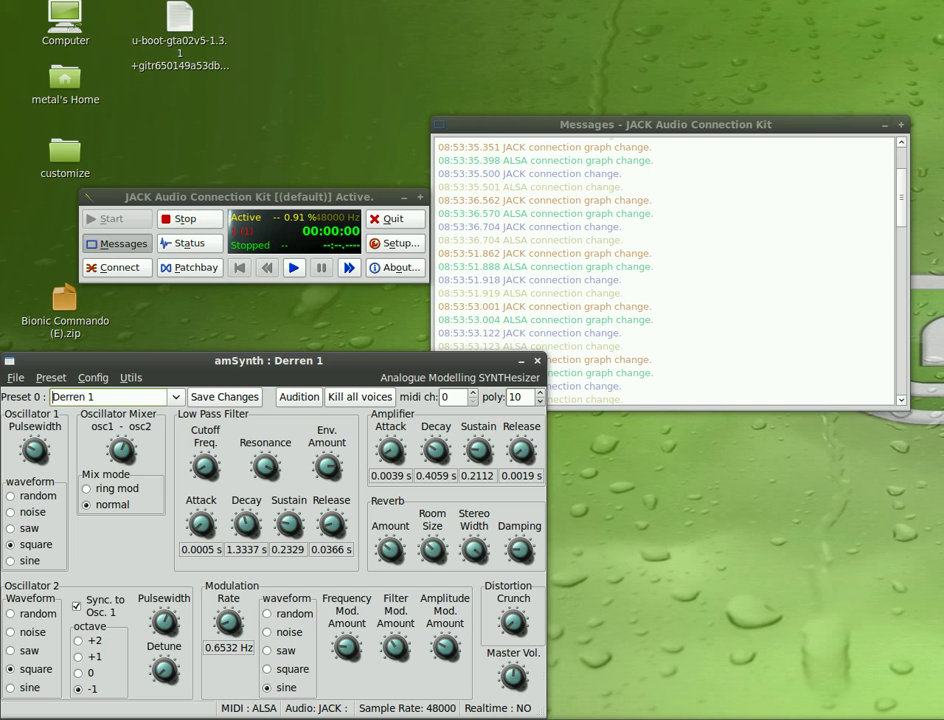
left_click_drag(345, 361, 552, 286)
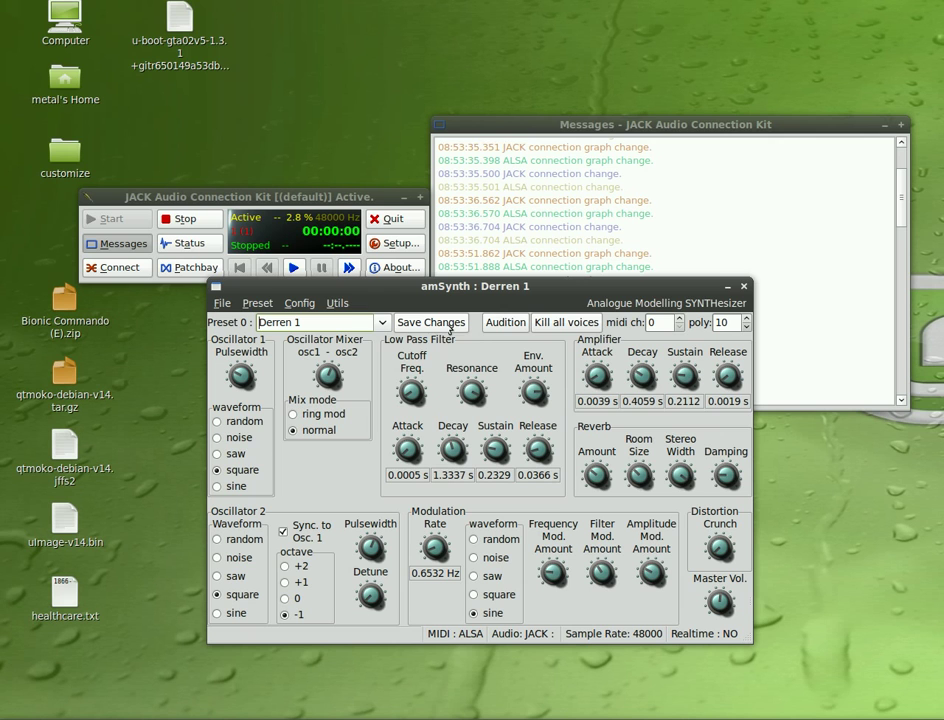
Look through amSynth's Preset and Utils menus, then close them
left_click(257, 303)
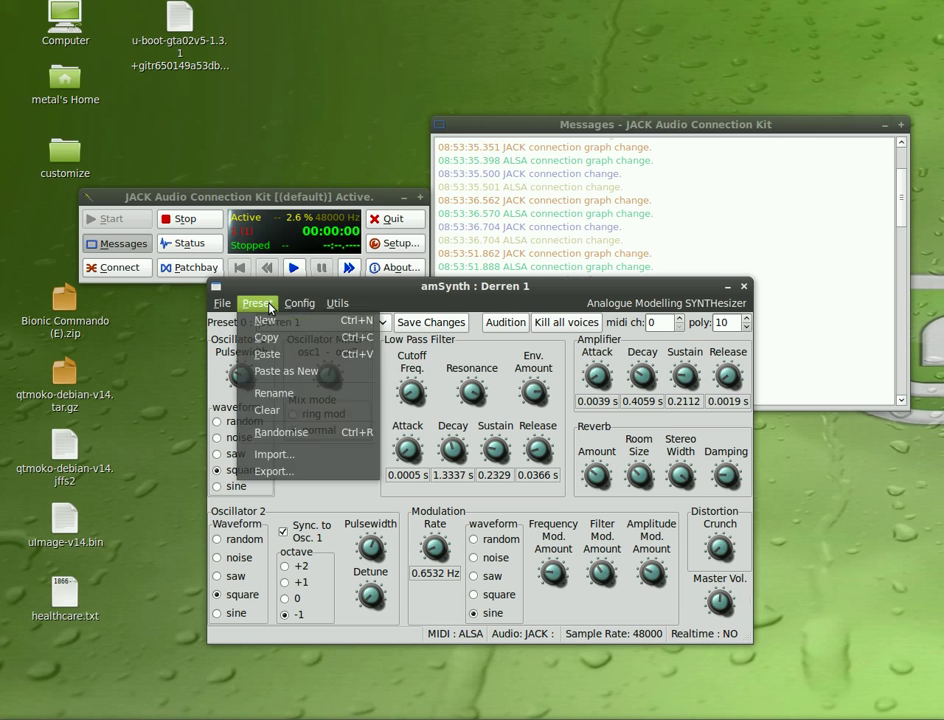
mouse_move(337, 303)
left_click(467, 291)
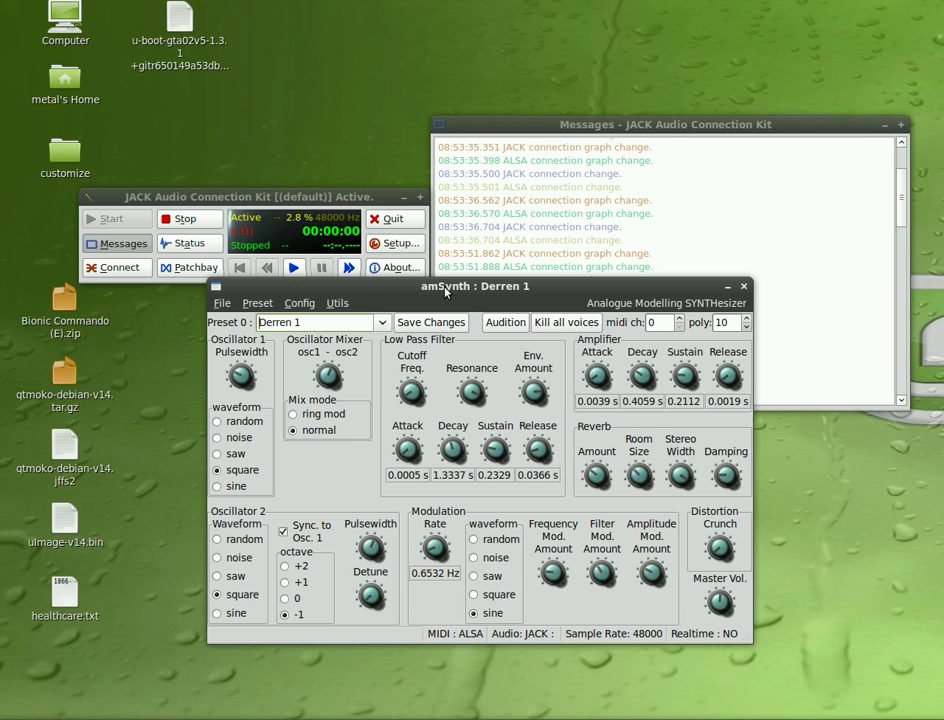
Audition the Xylophone, Encounter and Synth Strings 1 presets, settling on Synth Strings 1
left_click(382, 322)
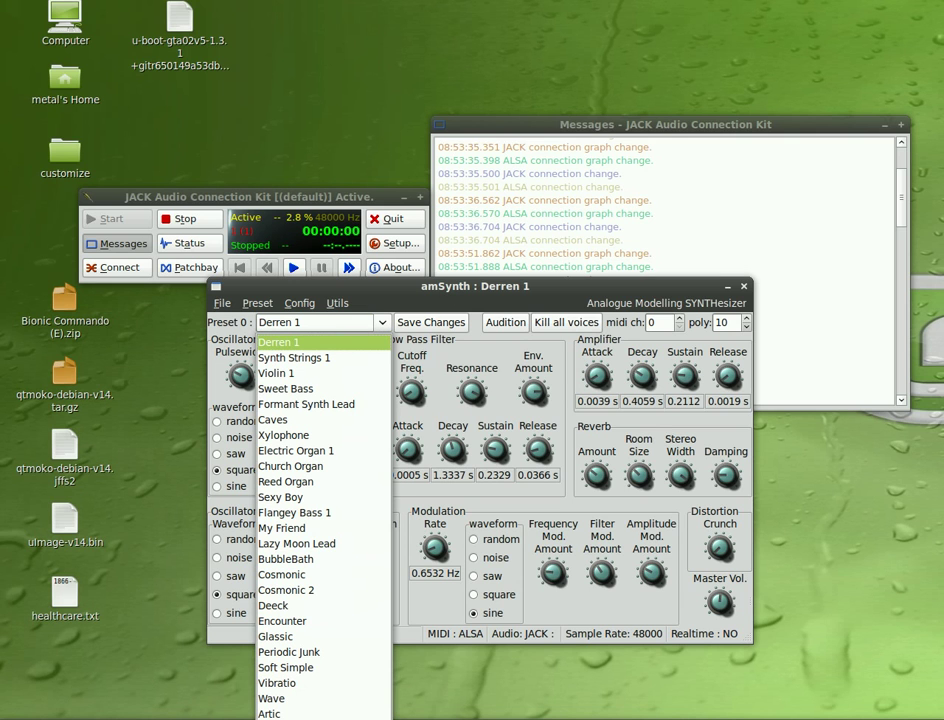
left_click(303, 433)
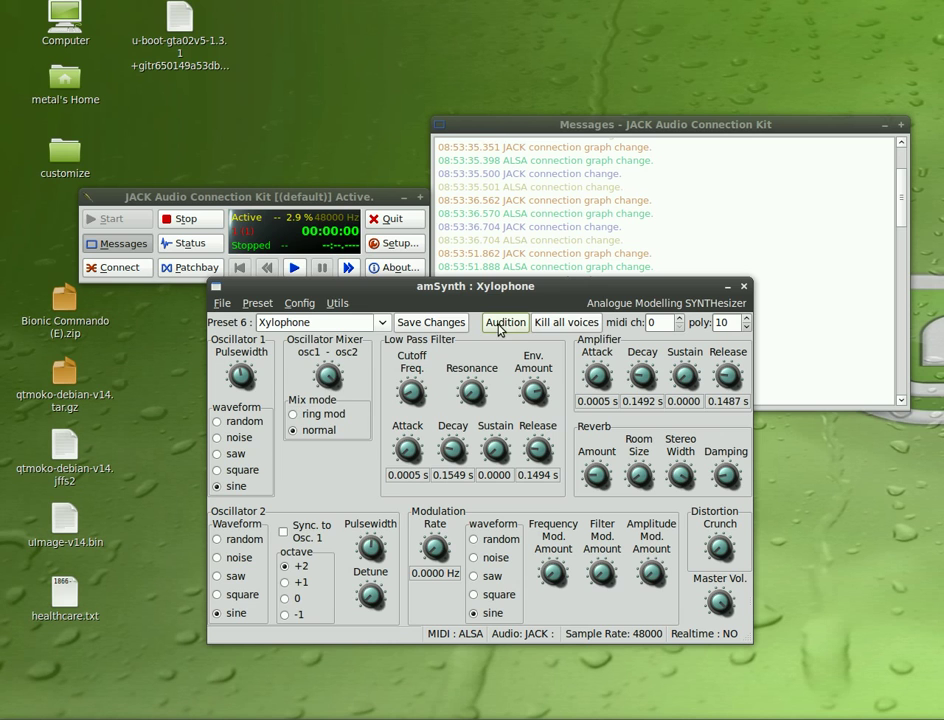
left_click(381, 325)
left_click(300, 356)
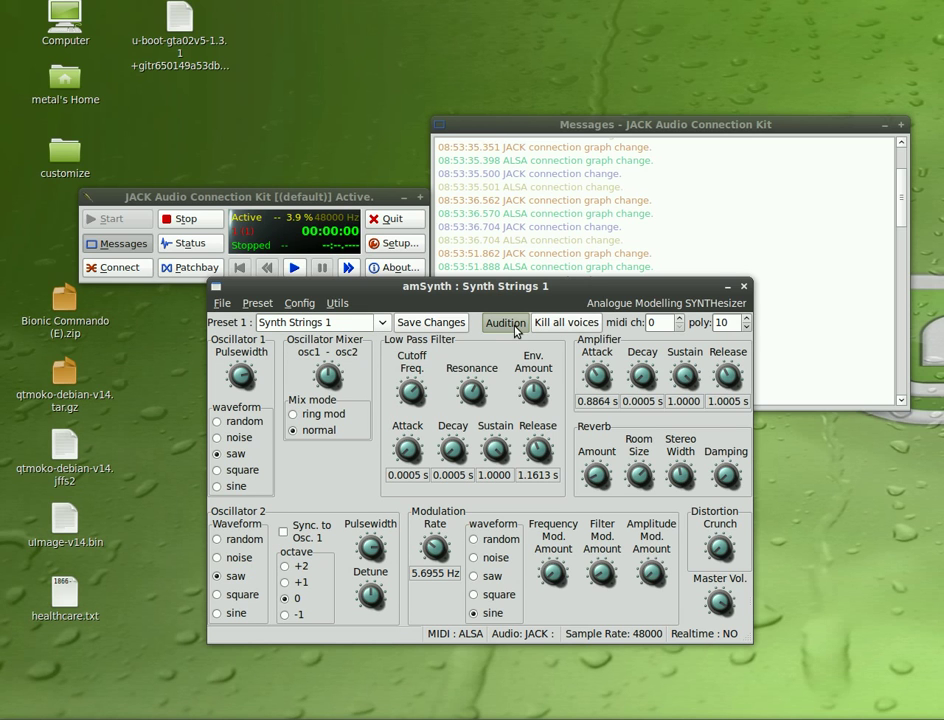
left_click(381, 323)
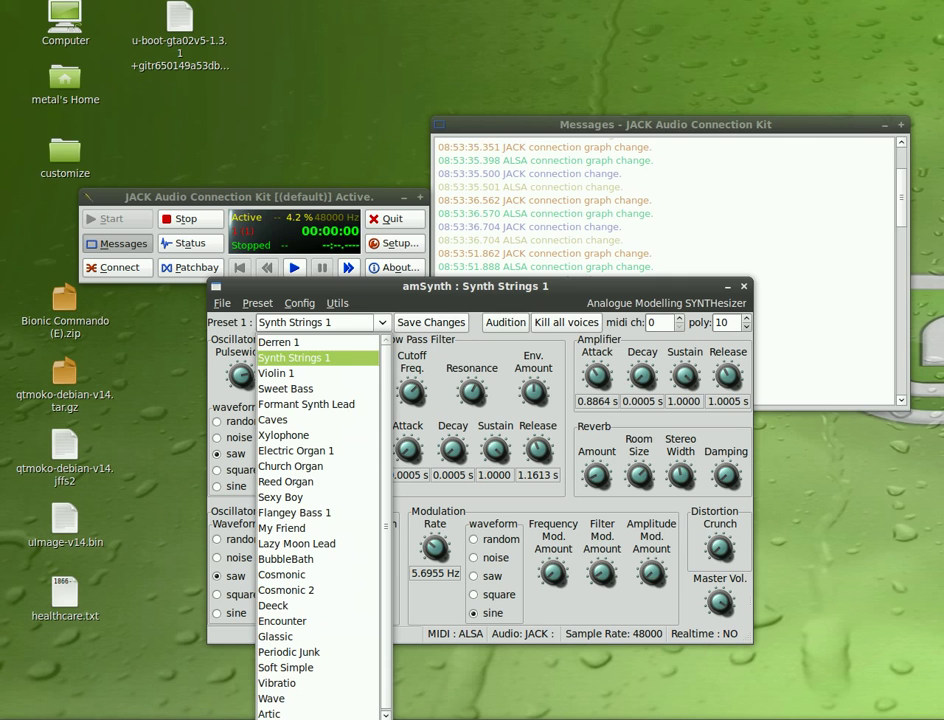
left_click(313, 621)
left_click(511, 321)
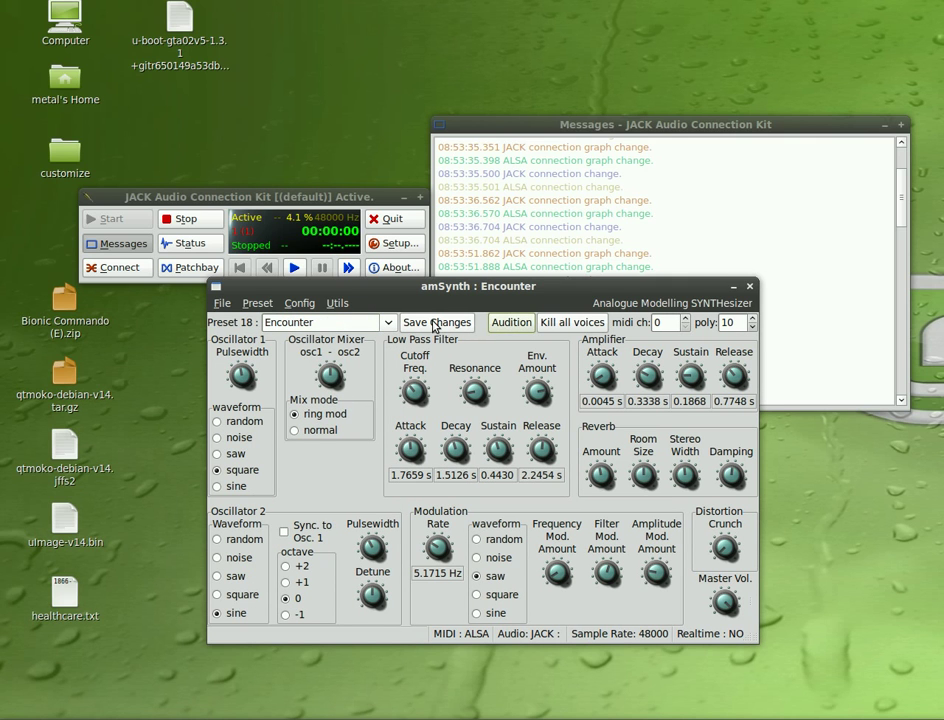
left_click(385, 323)
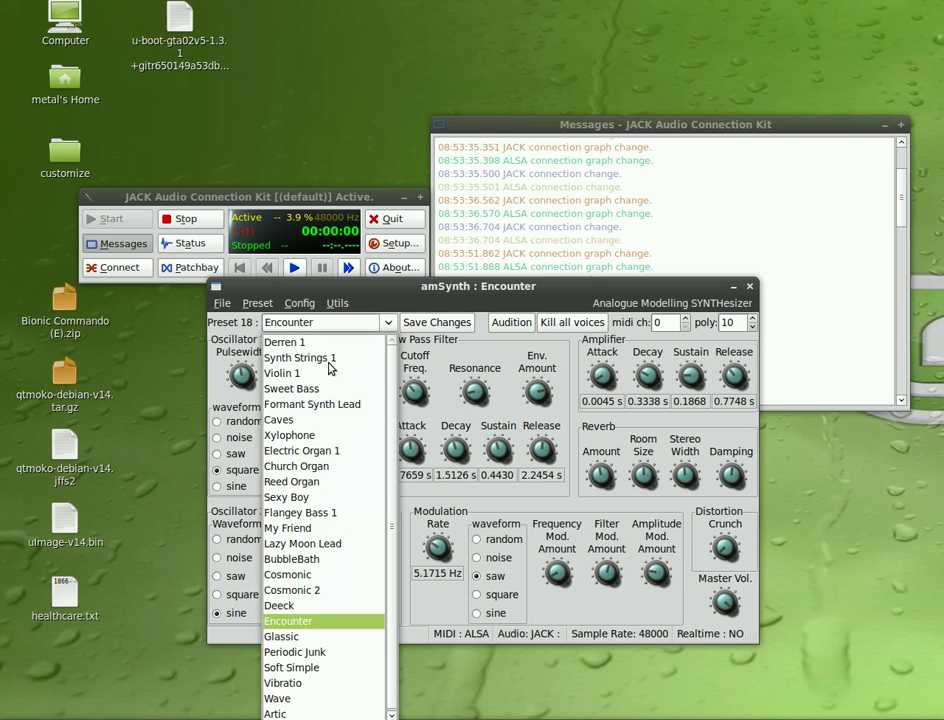
left_click(318, 358)
left_click(524, 326)
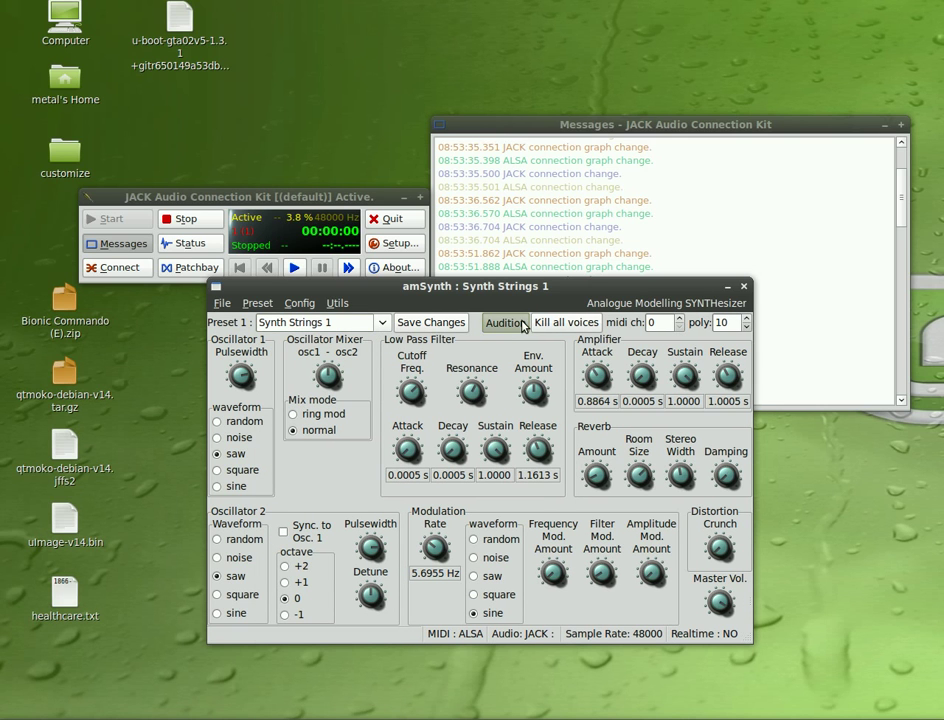
Set oscillator 2 to noise, turn Audition on, and set oscillator 1 to sine
left_click(240, 558)
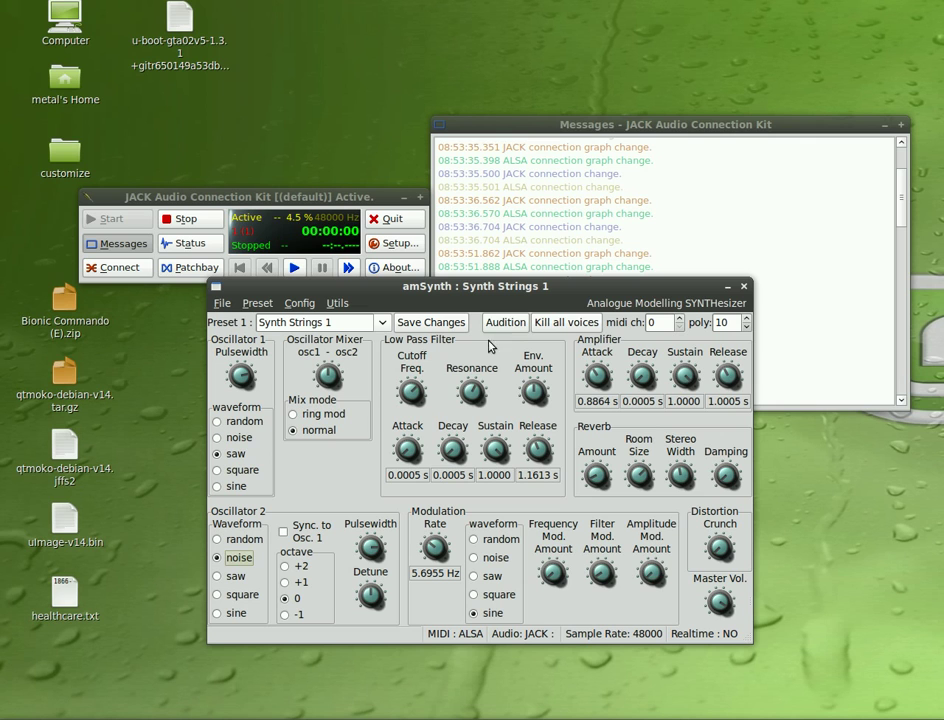
left_click(517, 322)
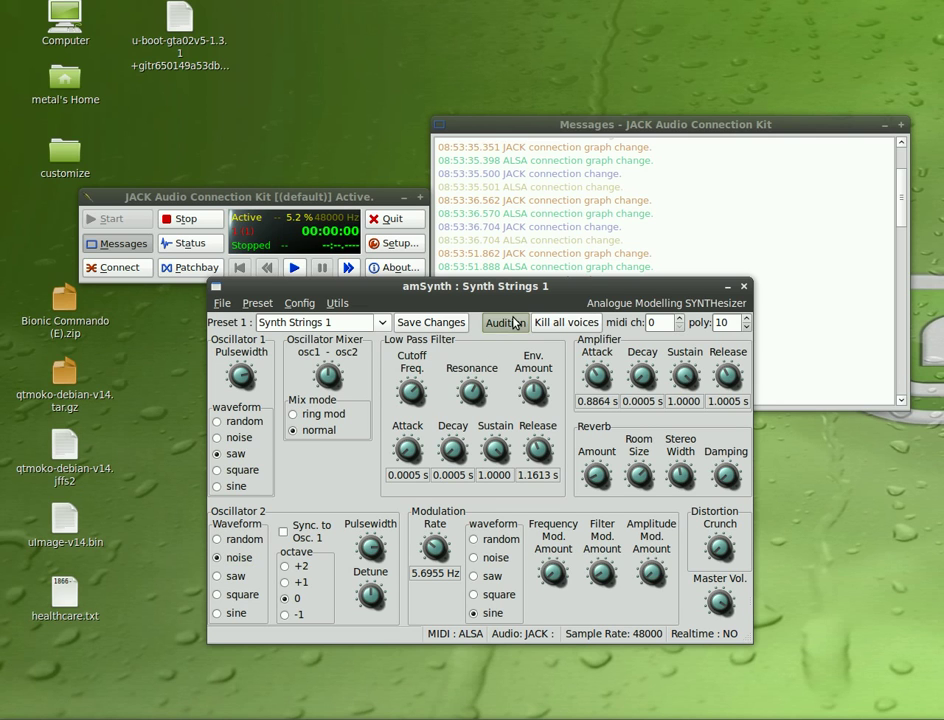
left_click(236, 486)
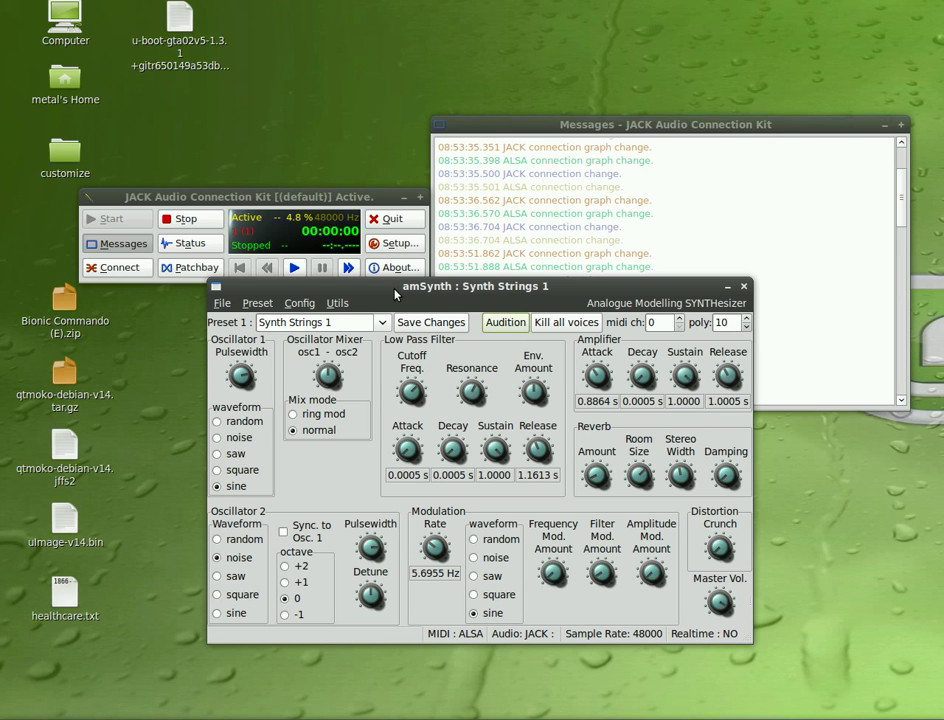
Wire 20:USB Oxygen 61 to 129:amSynth in QjackCtl's ALSA connections
left_click(120, 269)
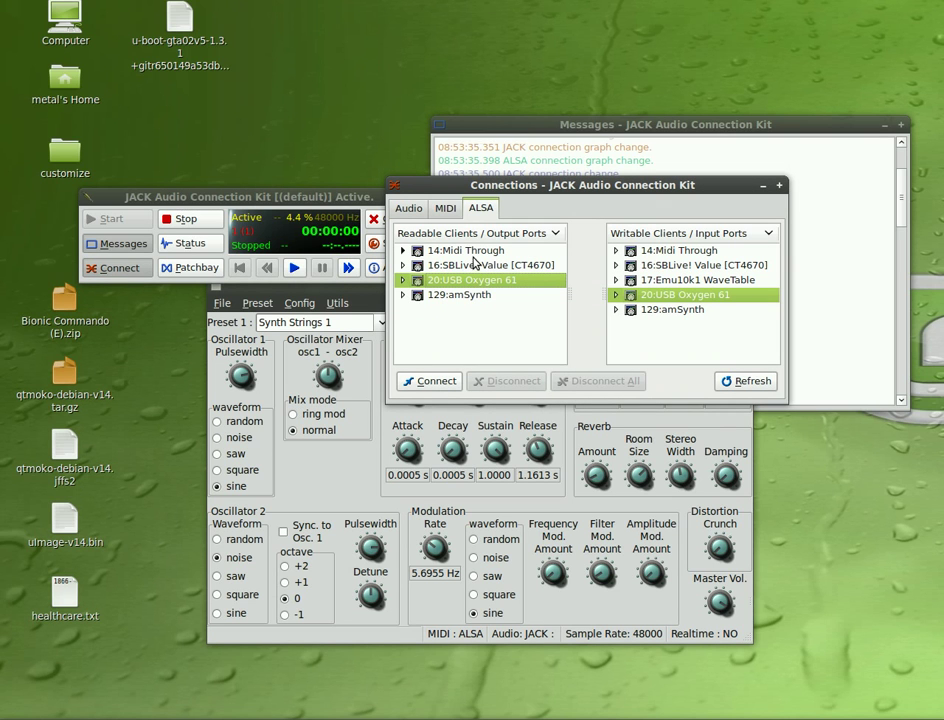
left_click(408, 208)
left_click(482, 210)
left_click(682, 311)
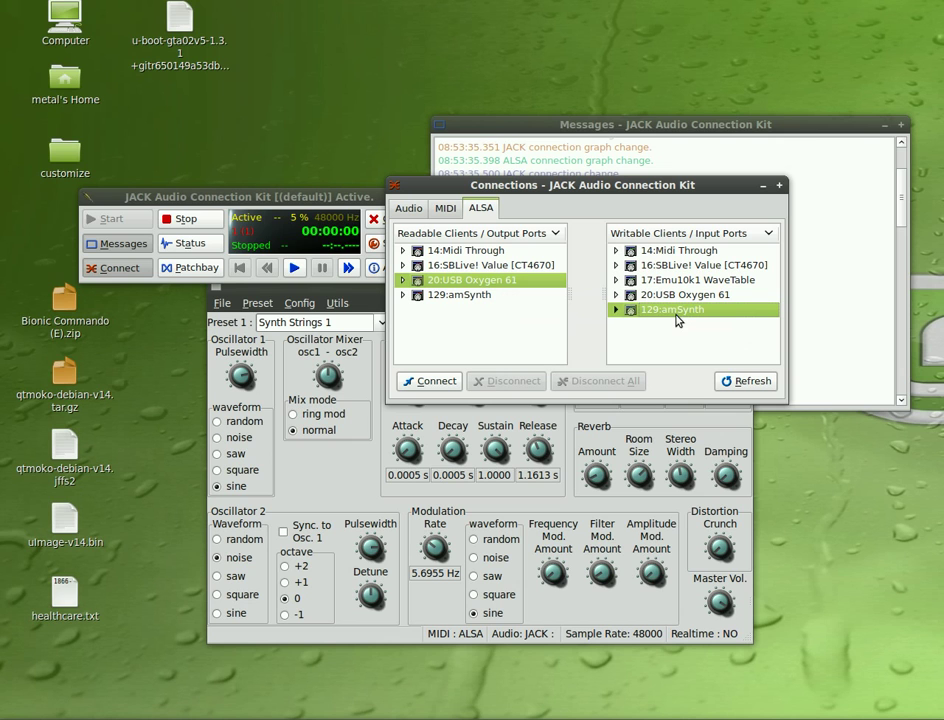
left_click_drag(686, 318, 474, 222)
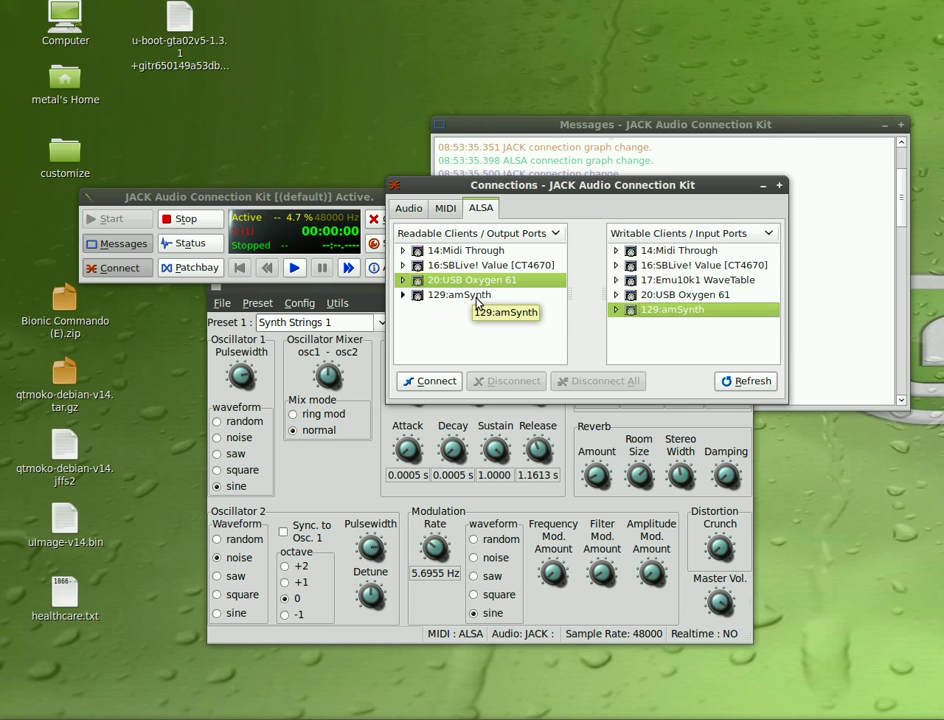
left_click(430, 381)
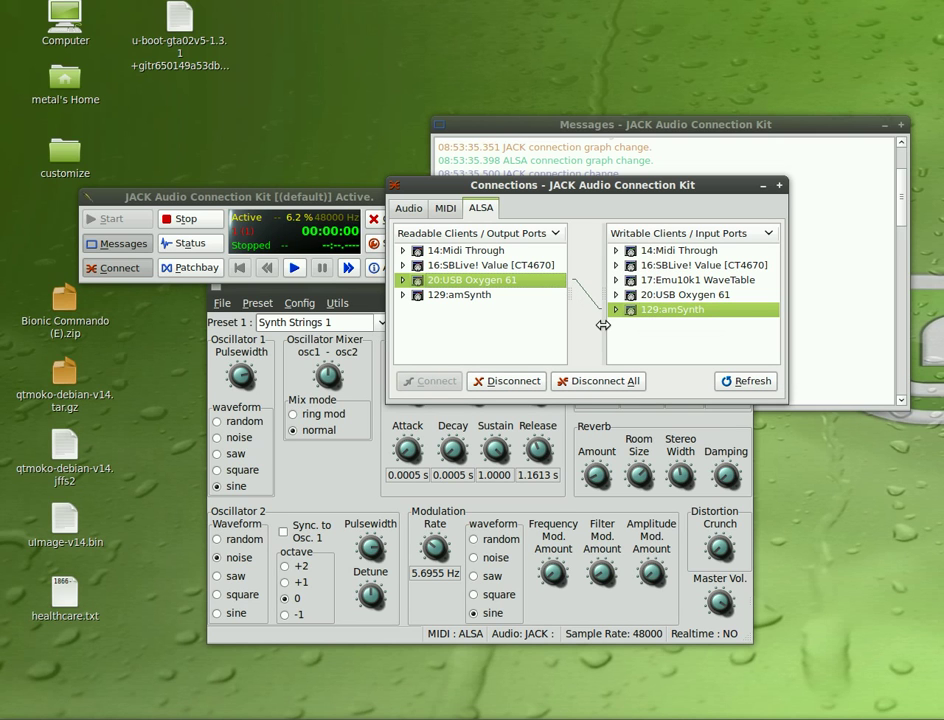
left_click_drag(576, 191, 657, 58)
left_click(500, 288)
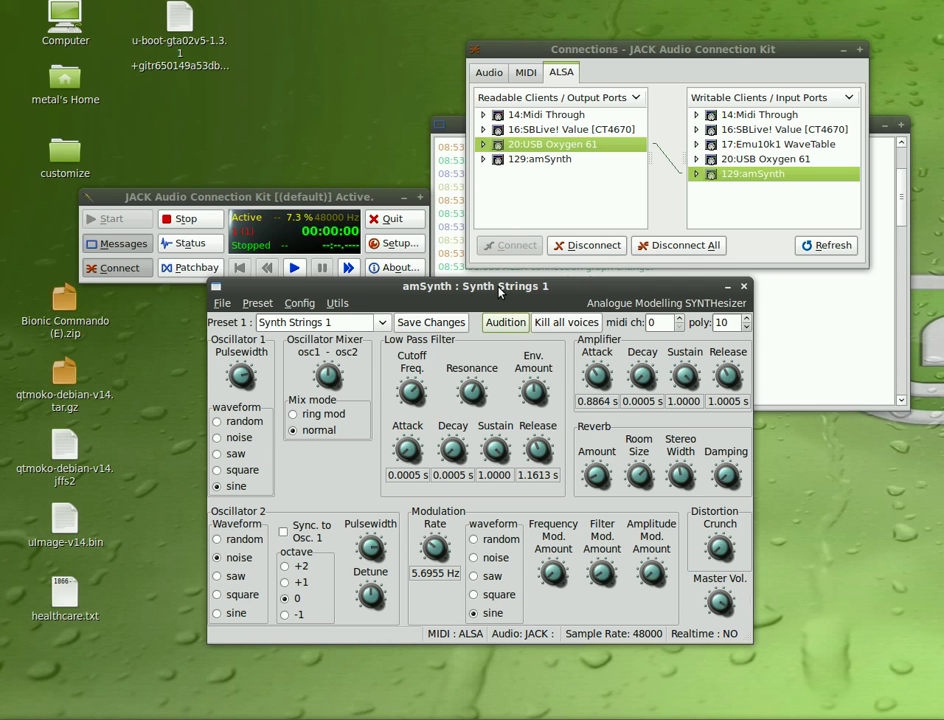
Pick Derren 1 from amSynth's Preset dropdown
left_click(338, 322)
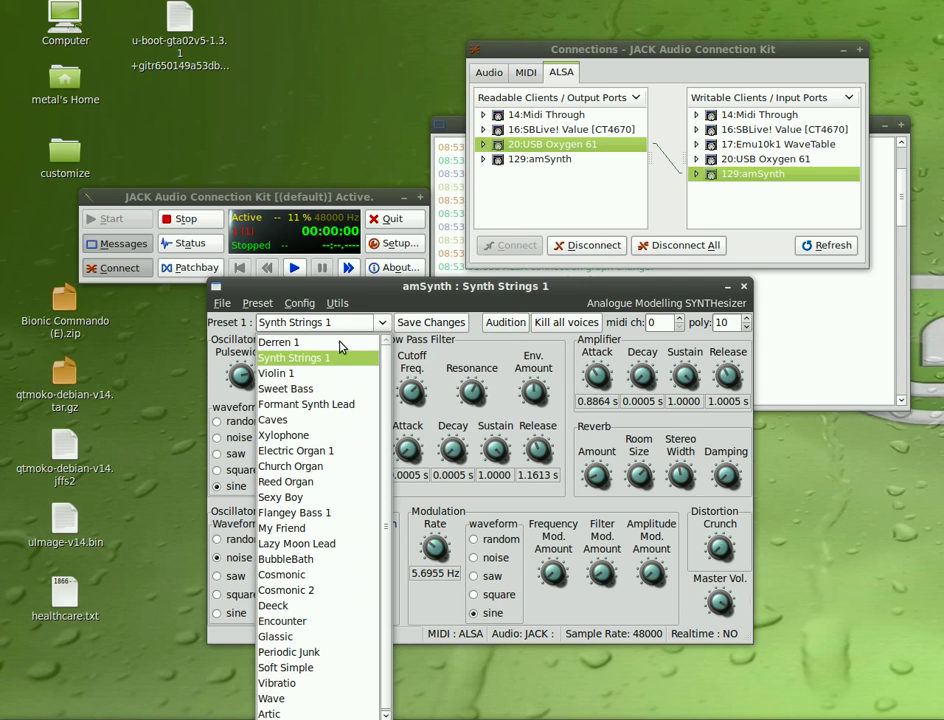
left_click(340, 343)
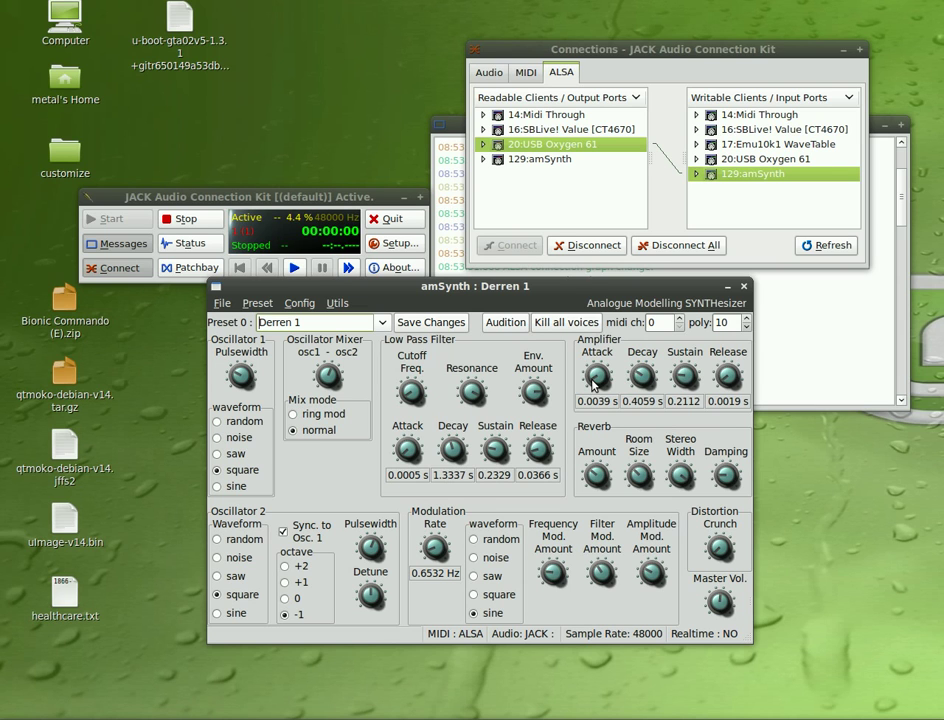
Set amplifier attack to its 0.0005 s minimum, release to 15.243 s, sustain to 0.9289
left_click_drag(594, 384, 614, 406)
left_click_drag(602, 383, 596, 368)
left_click_drag(596, 368, 590, 432)
left_click_drag(728, 376, 740, 399)
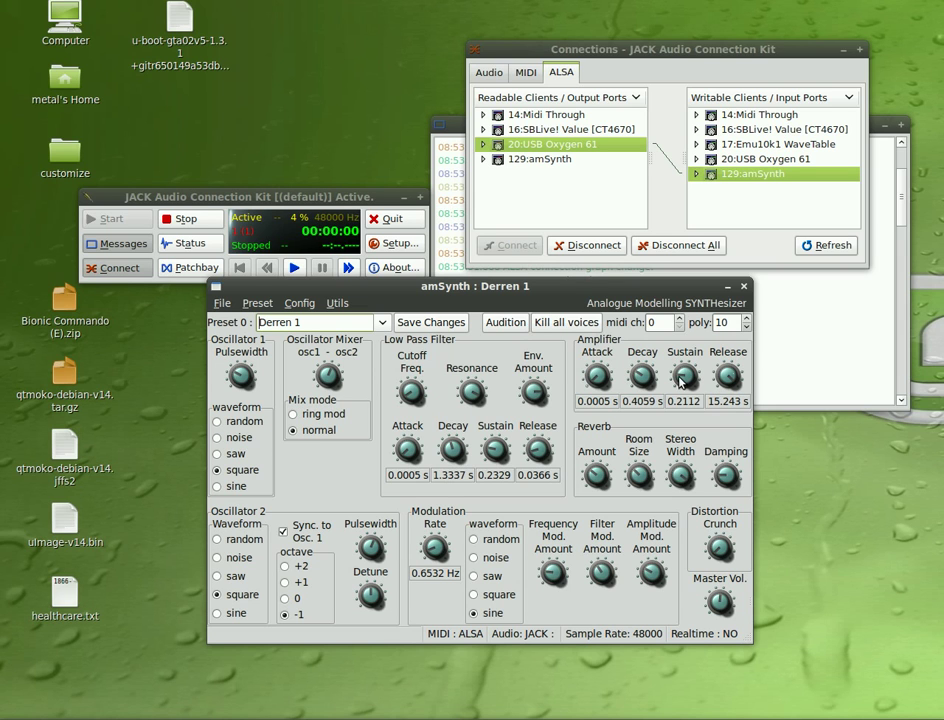
left_click_drag(686, 379, 703, 393)
Set the low-pass filter release to 9.7893 s, toggling Audition to listen
left_click_drag(538, 450, 565, 463)
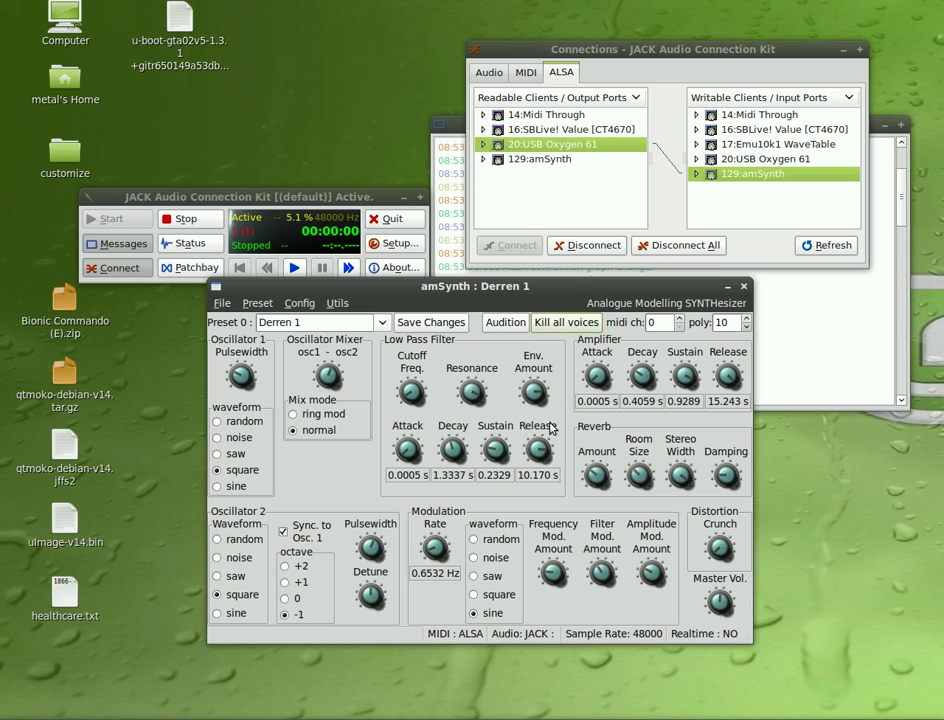
left_click_drag(538, 450, 522, 465)
left_click(498, 330)
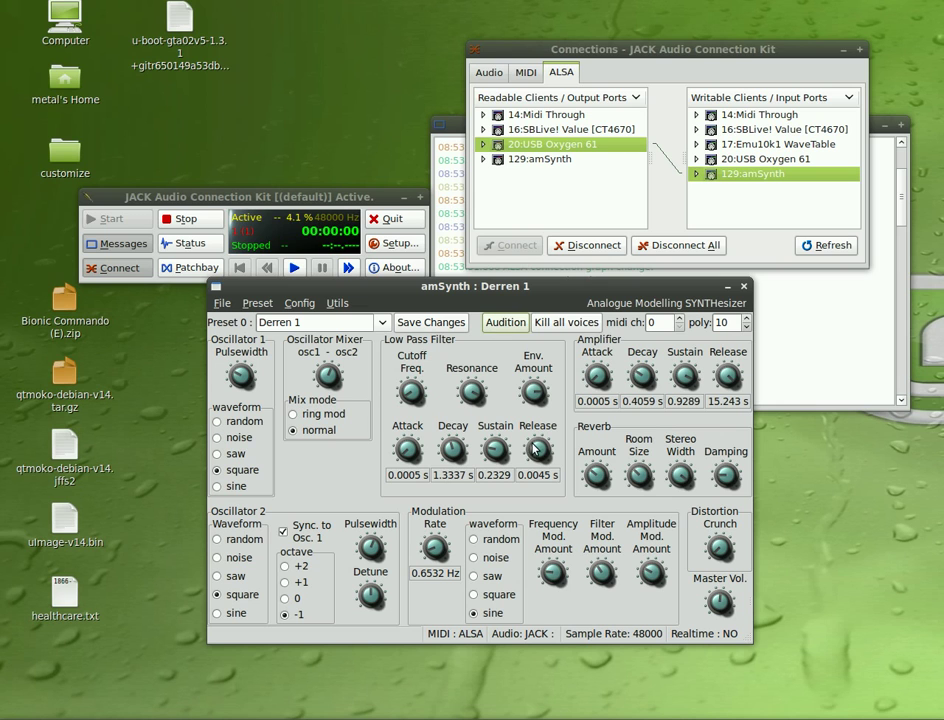
left_click_drag(536, 462, 536, 420)
left_click(506, 326)
left_click(506, 324)
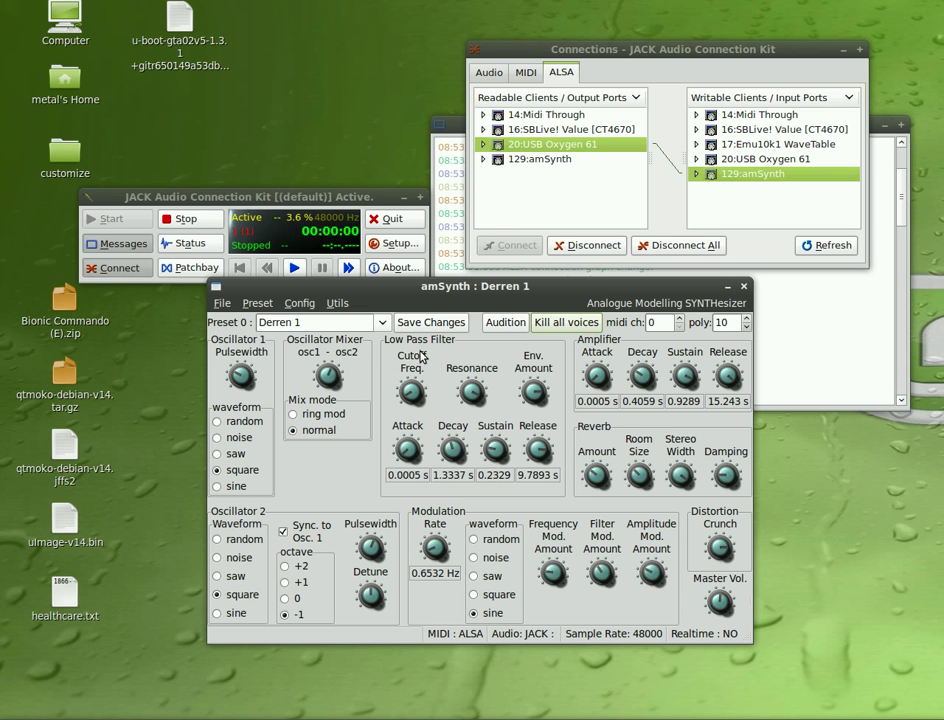
Open Config > MIDI Controllers and move the window into view
left_click(300, 303)
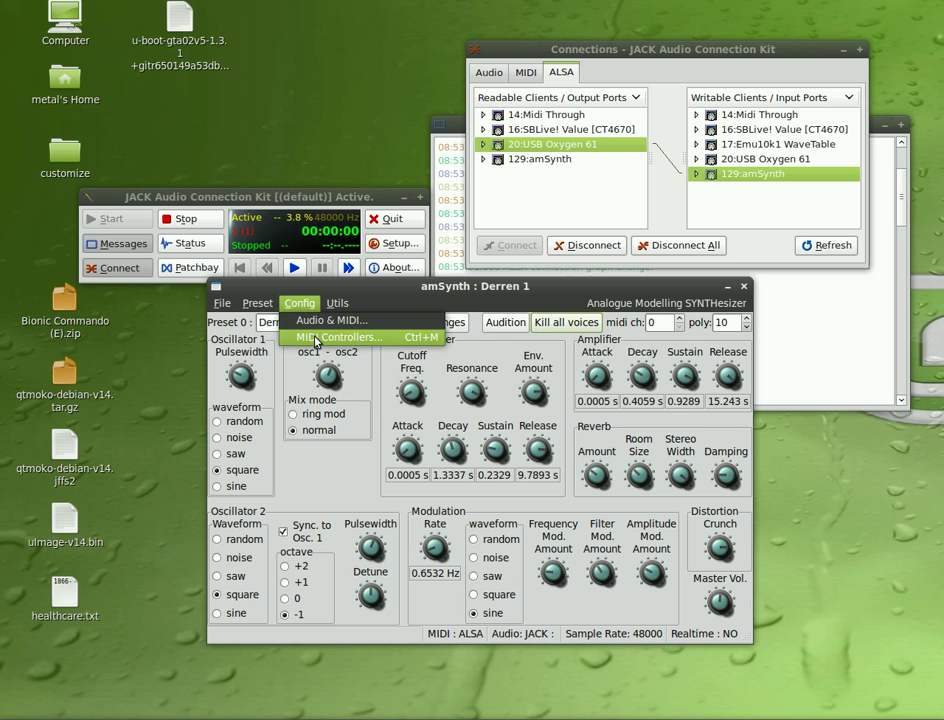
left_click(316, 338)
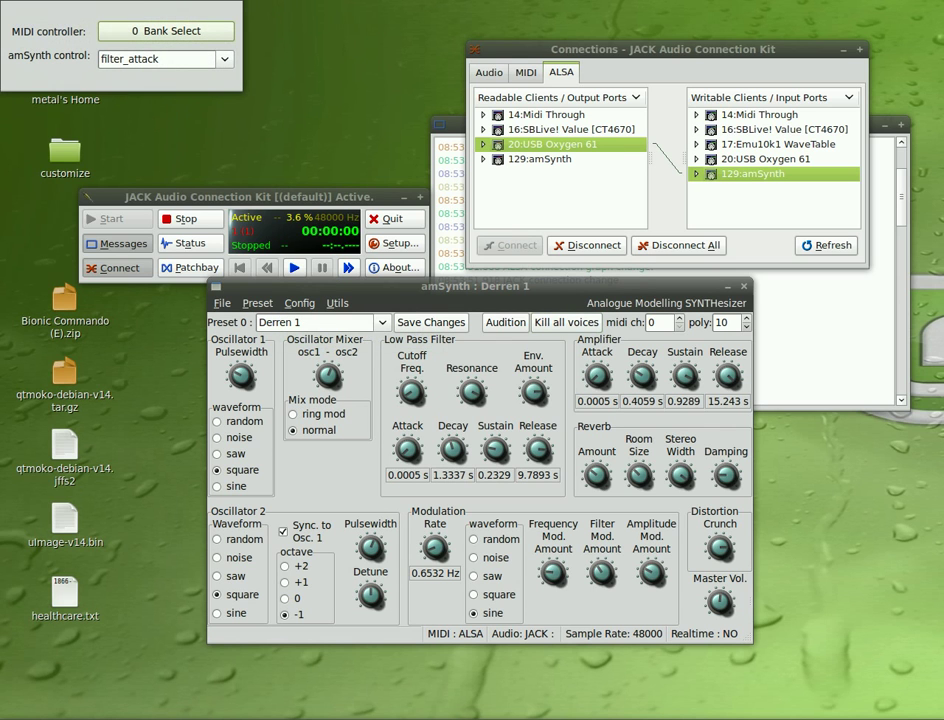
left_click_drag(144, 5, 229, 455)
Select filter_attack as the amSynth control and assign it MIDI controller 106
left_click(306, 522)
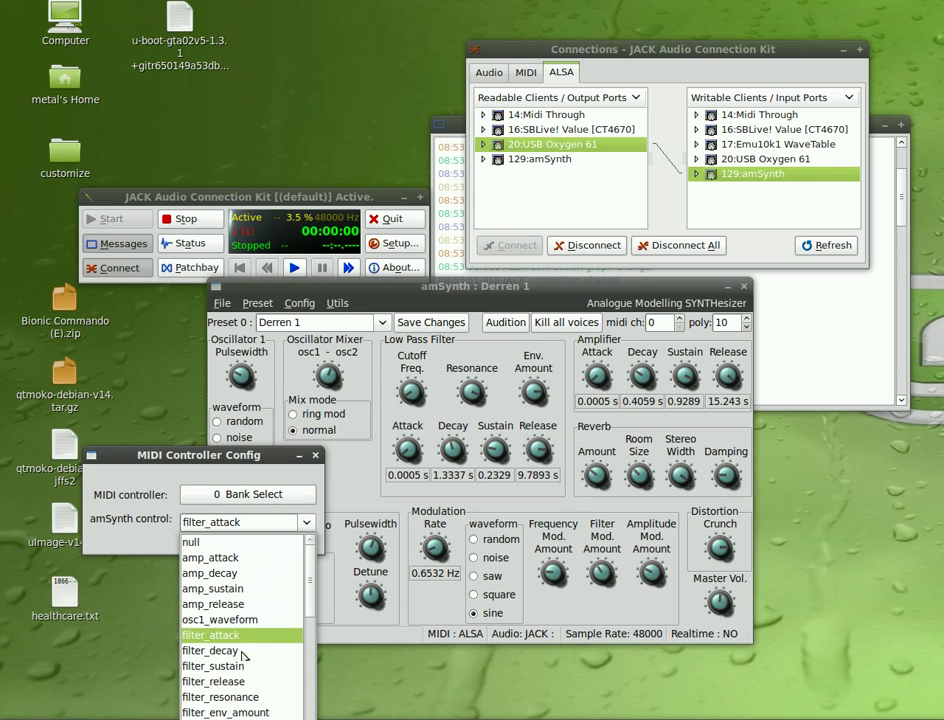
scroll(272, 590, "down", 3)
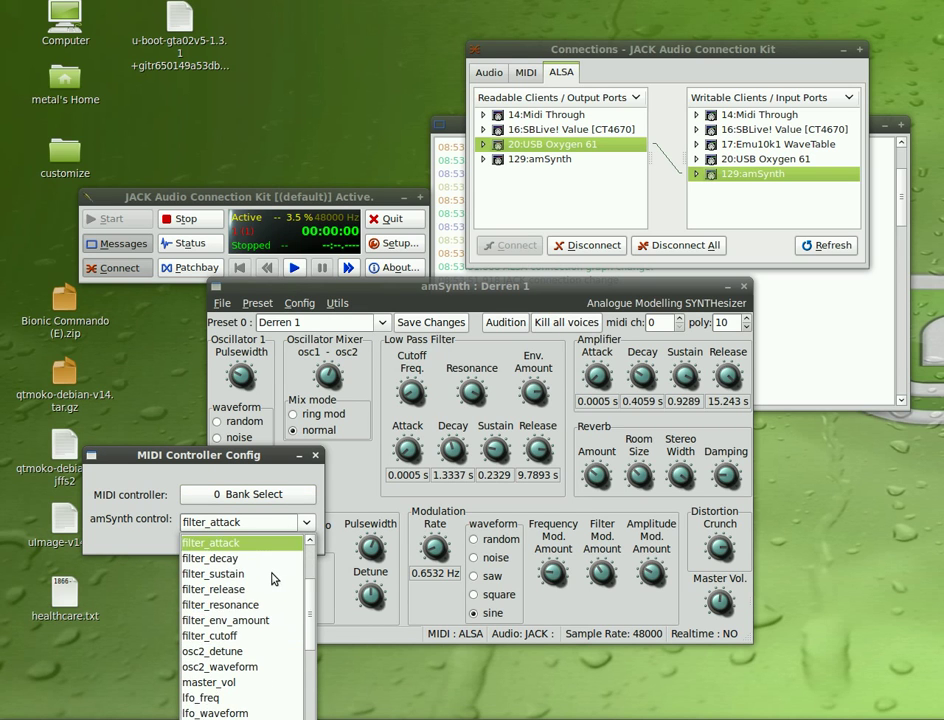
scroll(250, 660, "up", 2)
scroll(254, 612, "up", 1)
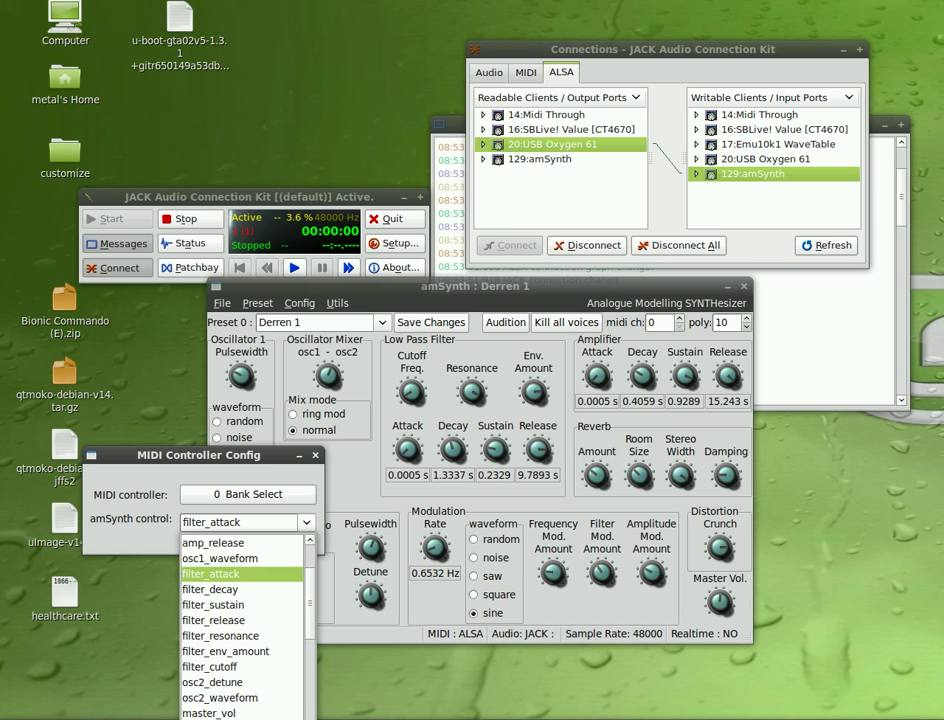
left_click(231, 570)
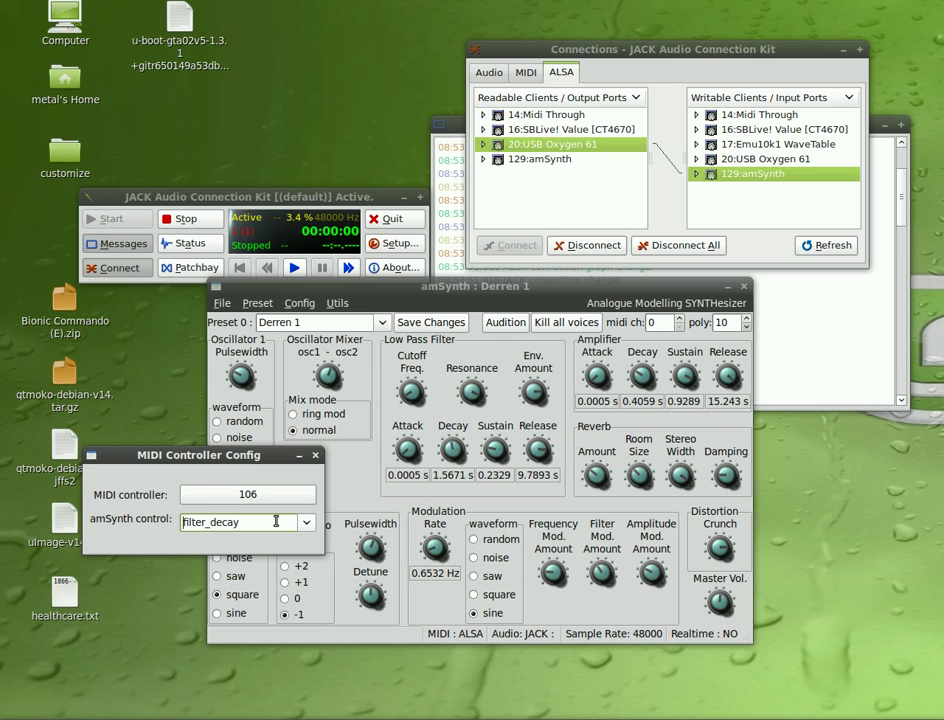
left_click(307, 522)
left_click(231, 571)
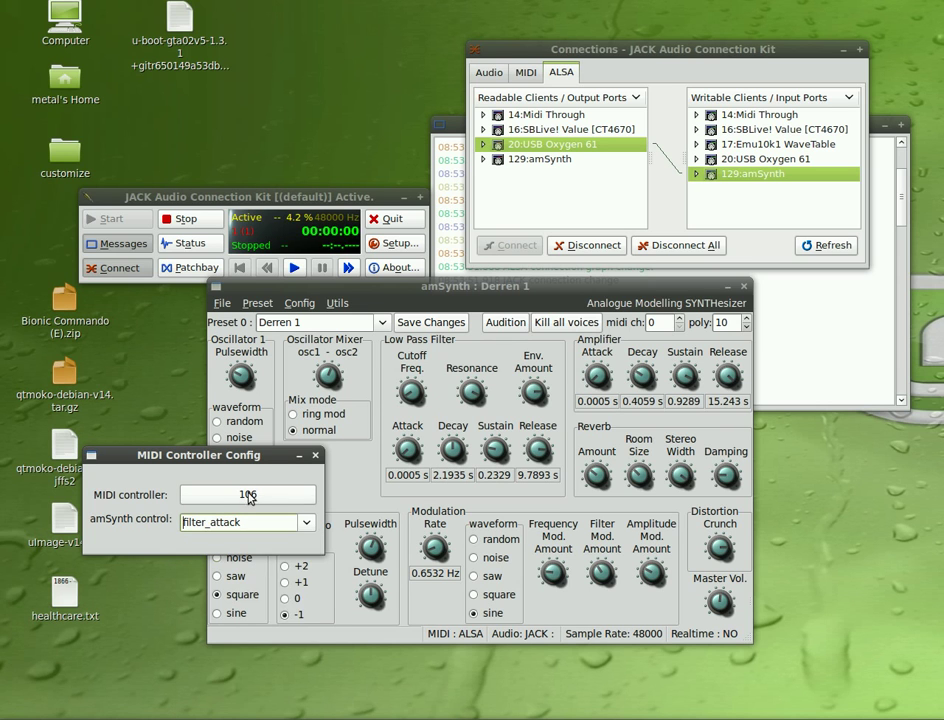
left_click(248, 497)
left_click(263, 484)
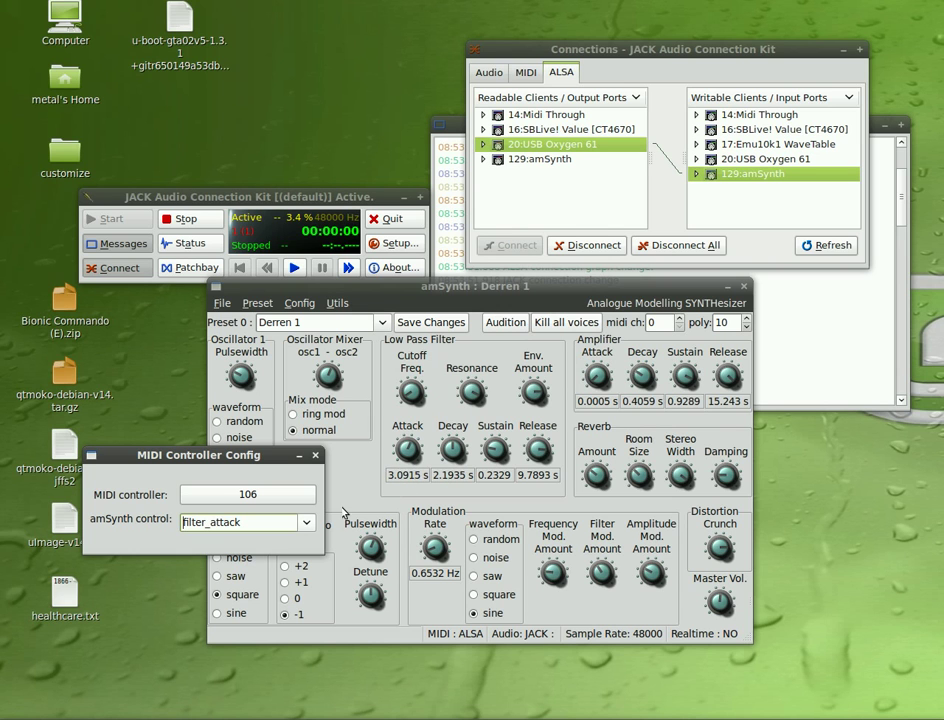
Map controller 107 to filter_decay and keep controller 106 on filter_attack
left_click(306, 522)
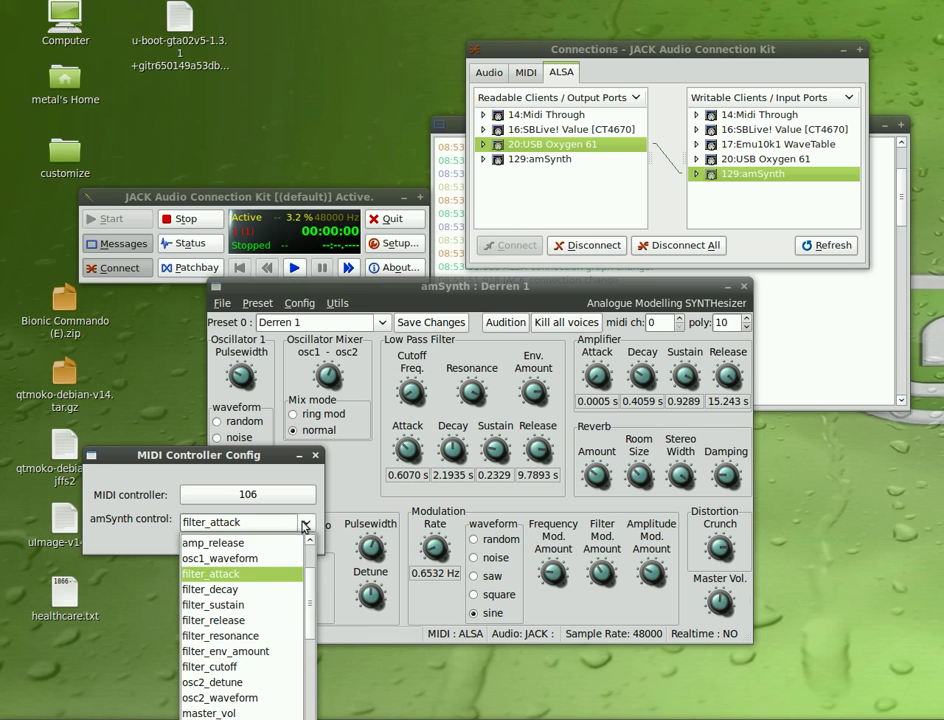
left_click(253, 594)
left_click(247, 494)
left_click(212, 478)
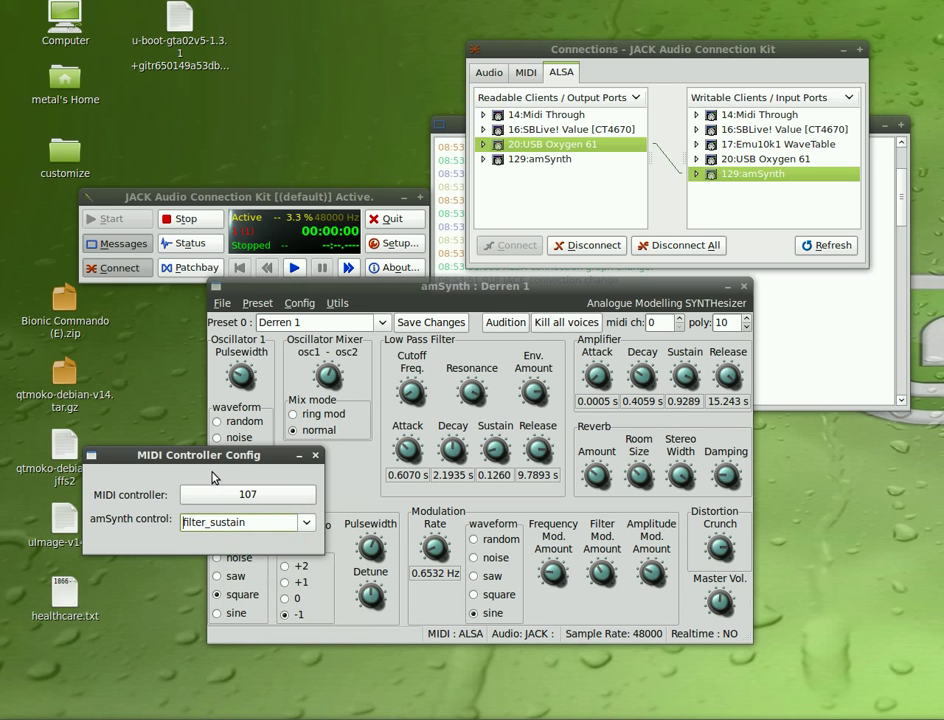
left_click(306, 522)
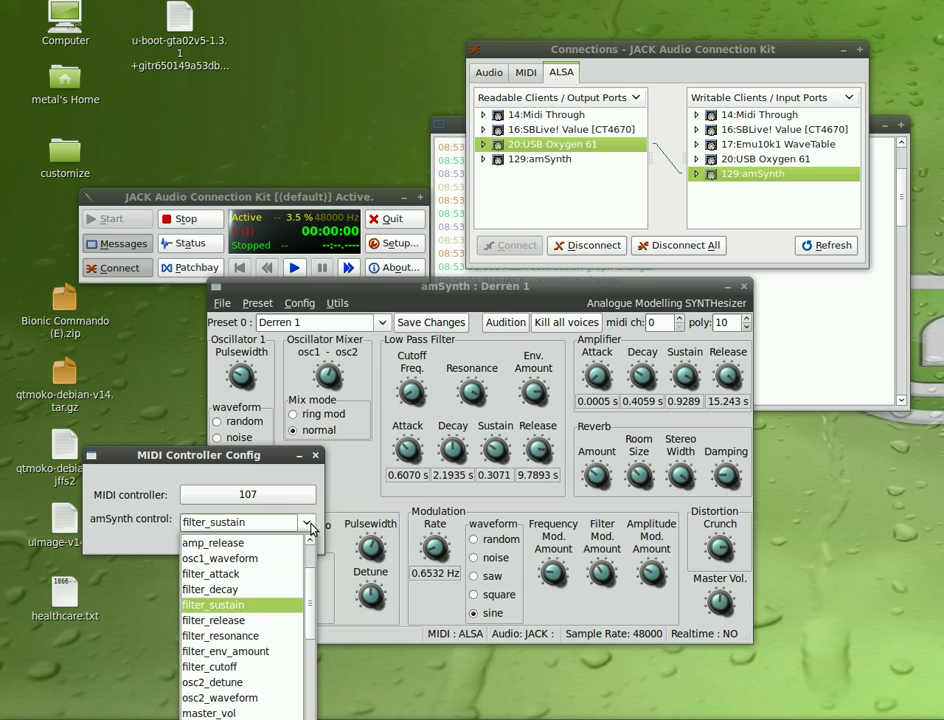
left_click(240, 589)
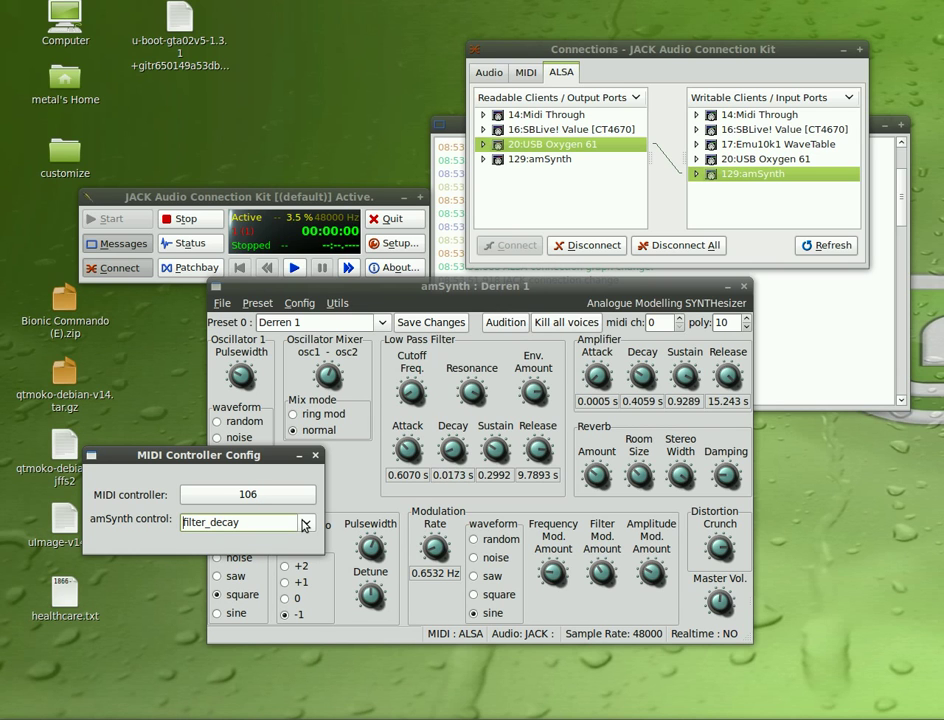
left_click(305, 524)
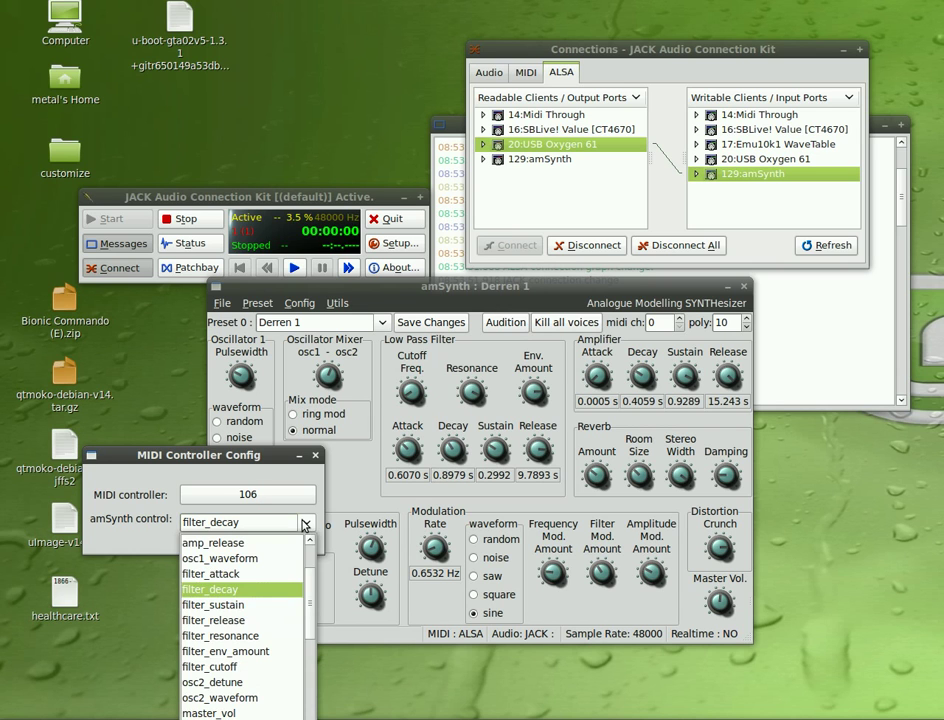
left_click(256, 575)
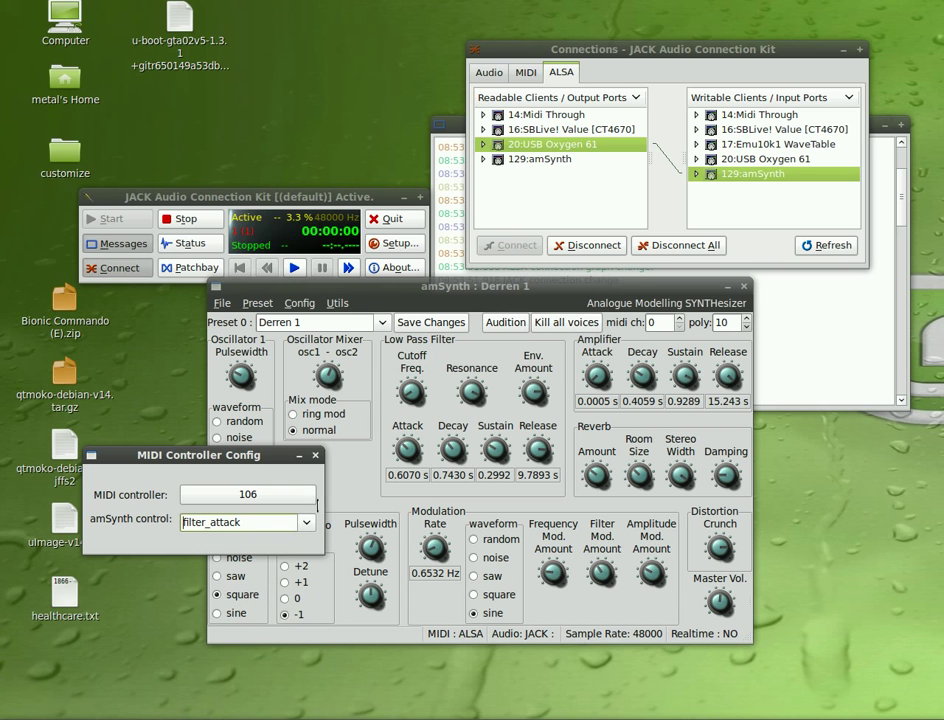
Assign filter_sustain to controller 108 and filter_decay to controller 107
left_click(306, 522)
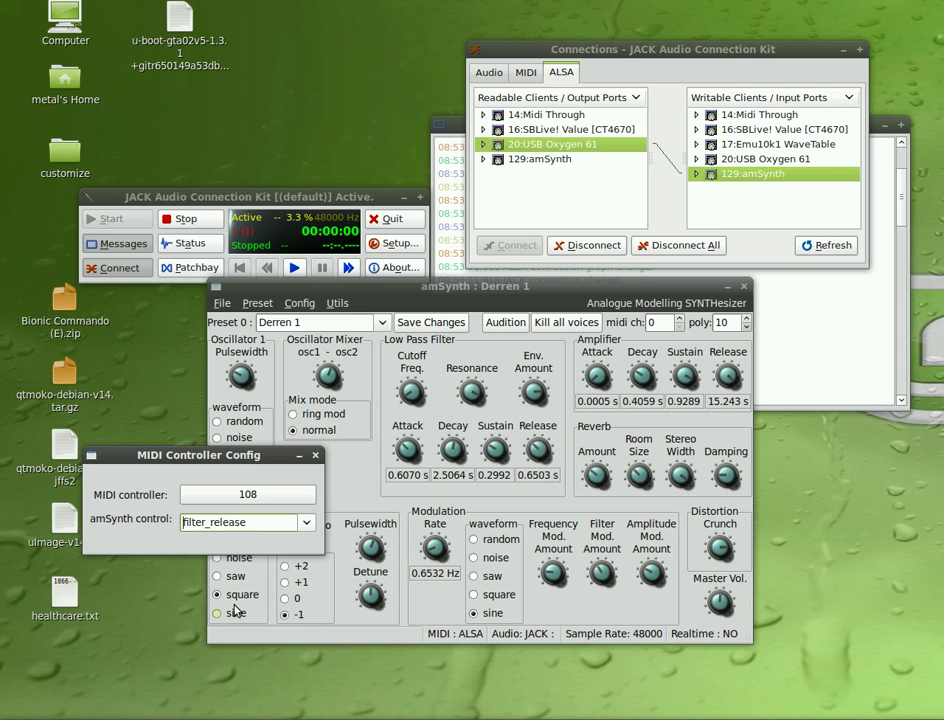
left_click(306, 524)
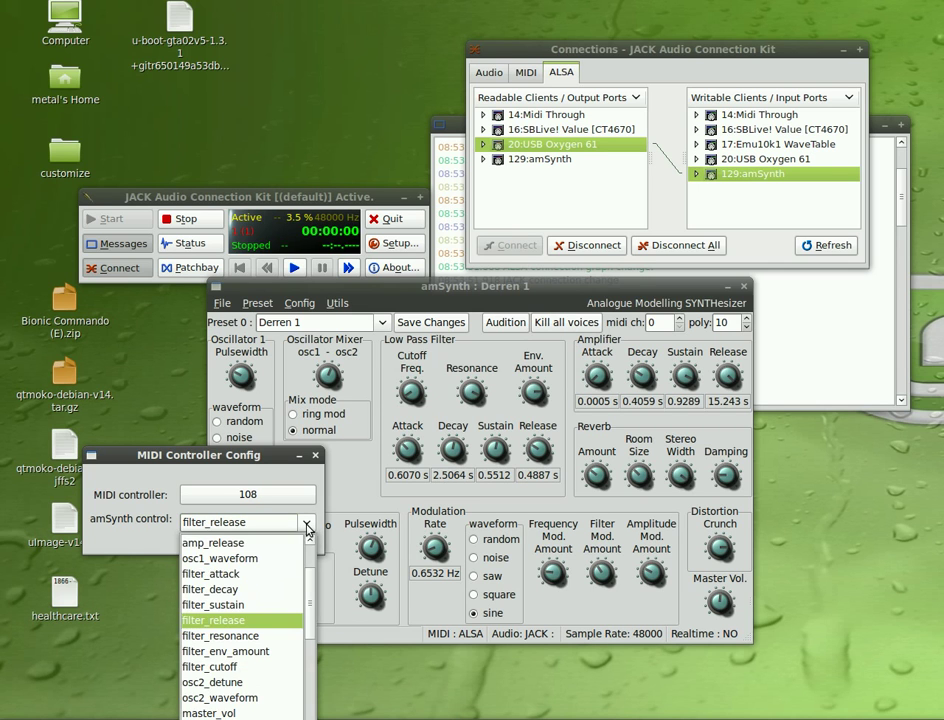
left_click(254, 606)
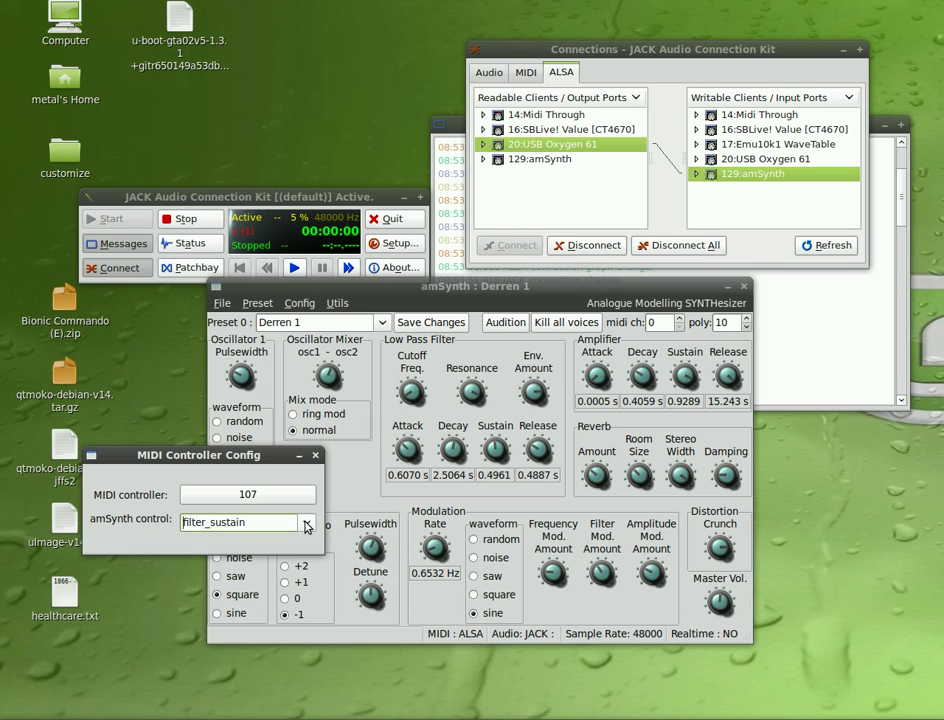
left_click(307, 524)
left_click(253, 590)
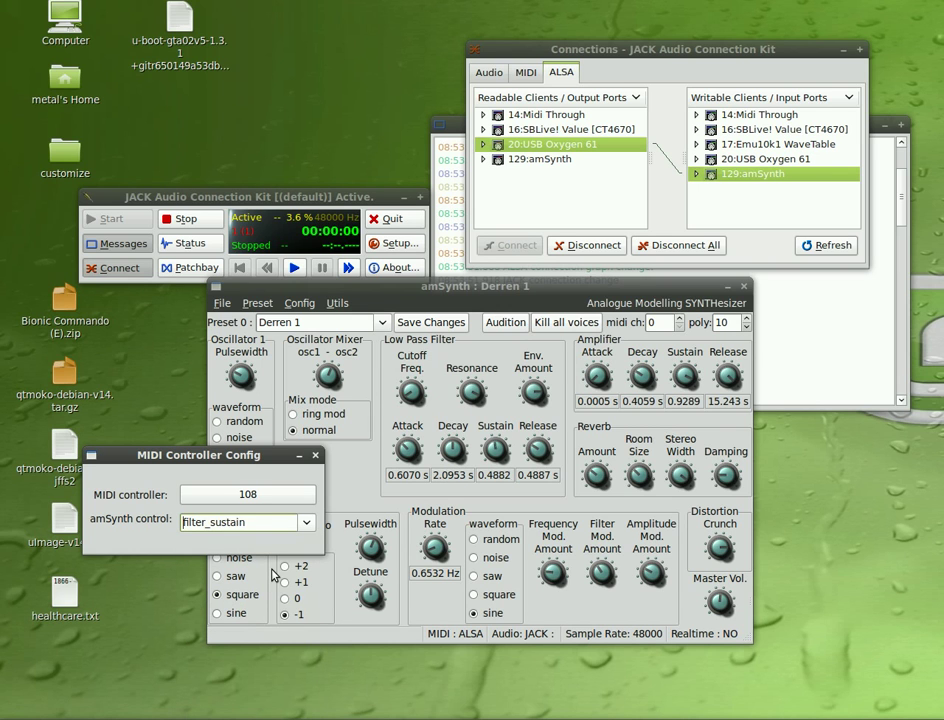
Close the MIDI Controller Config window
left_click(316, 455)
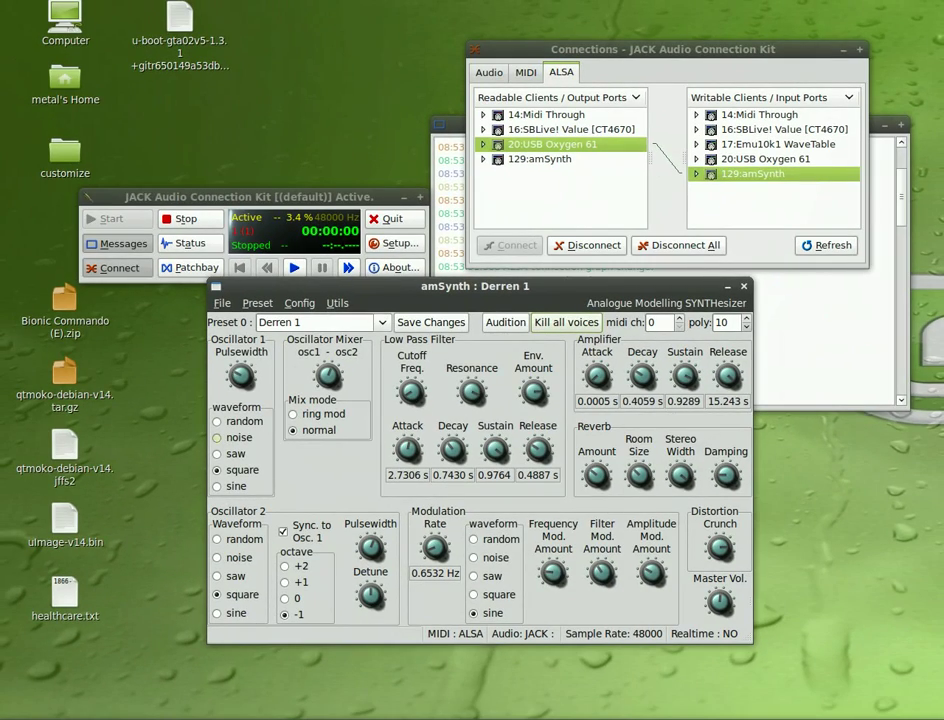
left_click(299, 303)
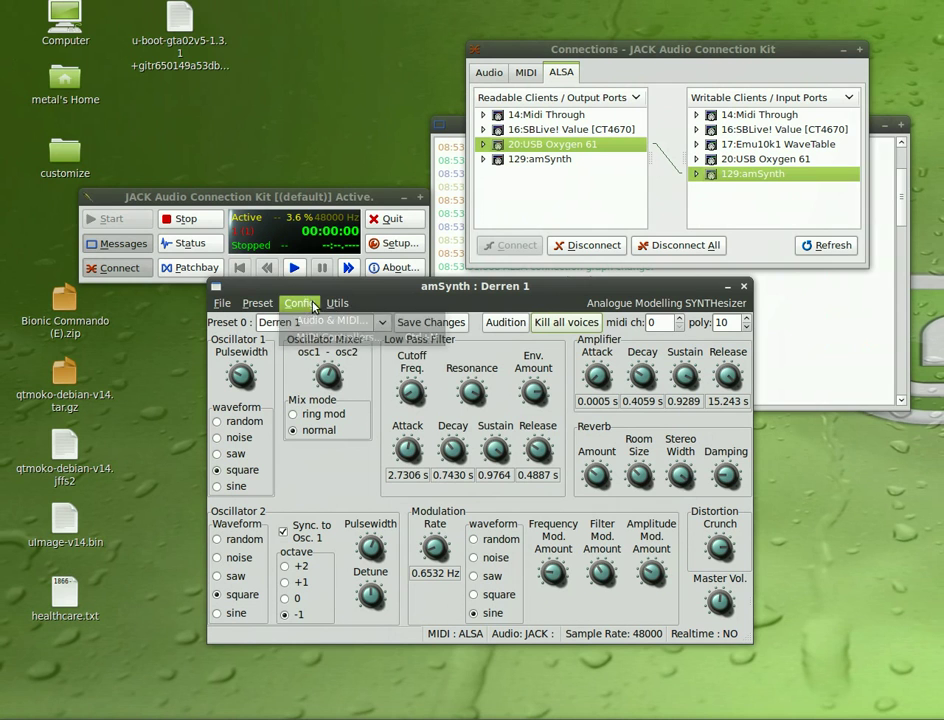
left_click(311, 340)
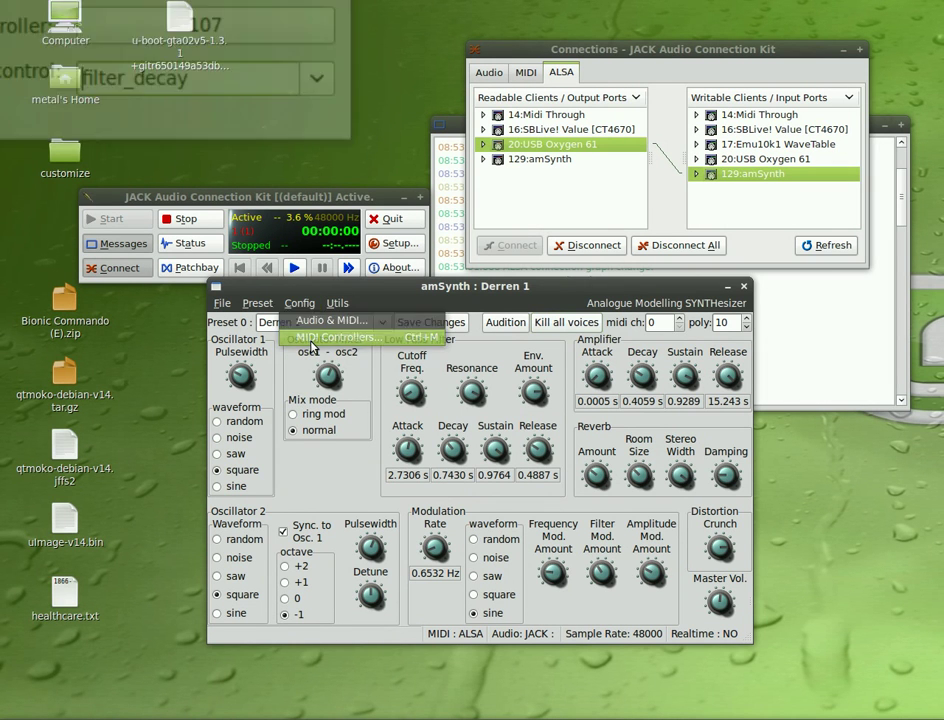
left_click_drag(143, 17, 183, 201)
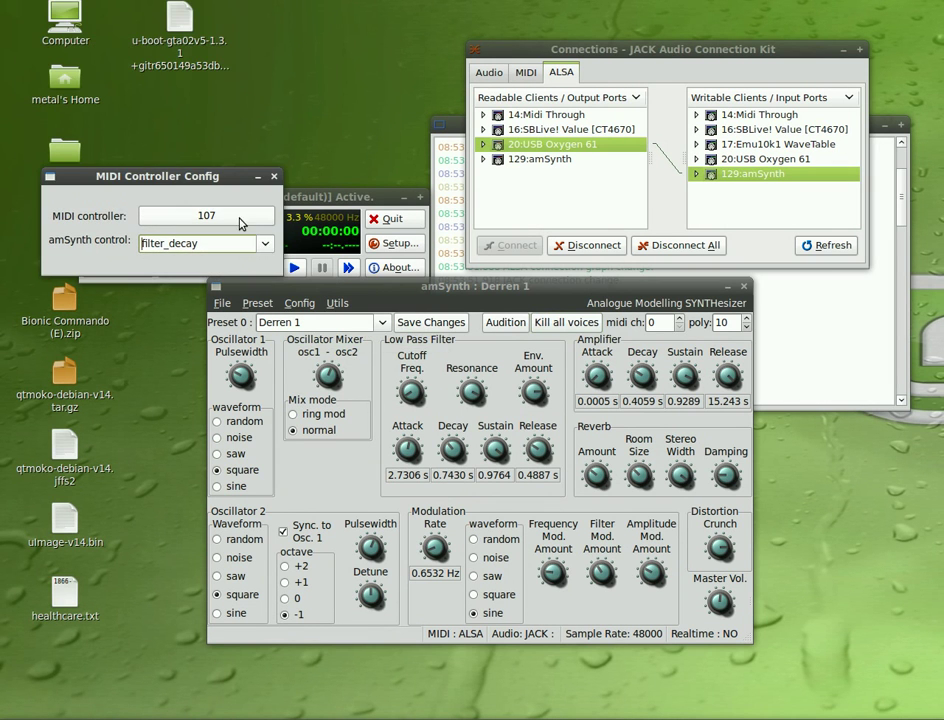
left_click(259, 244)
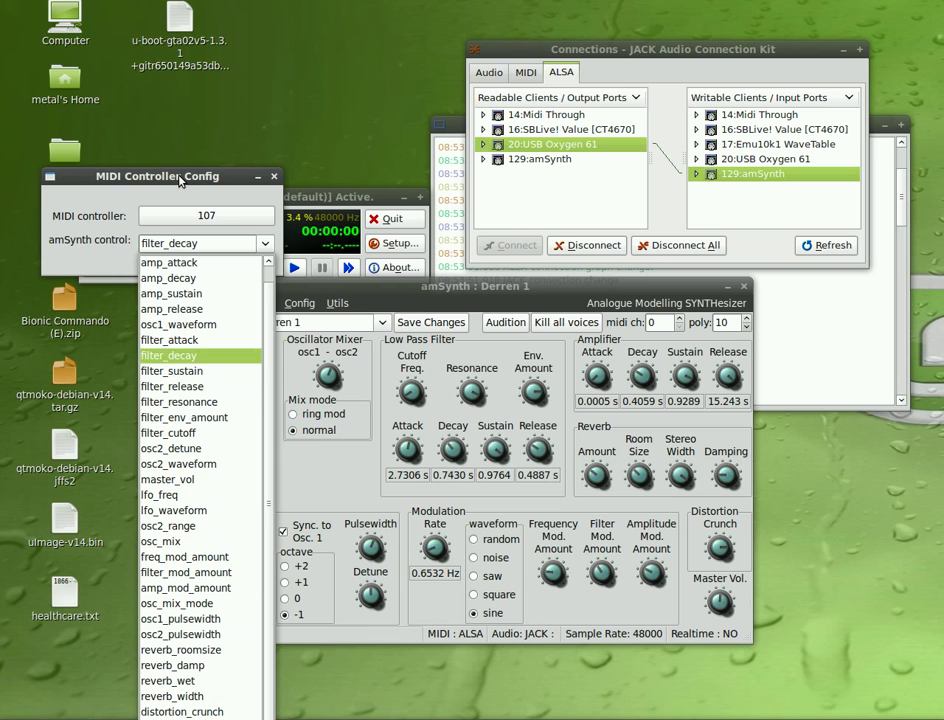
left_click(181, 180)
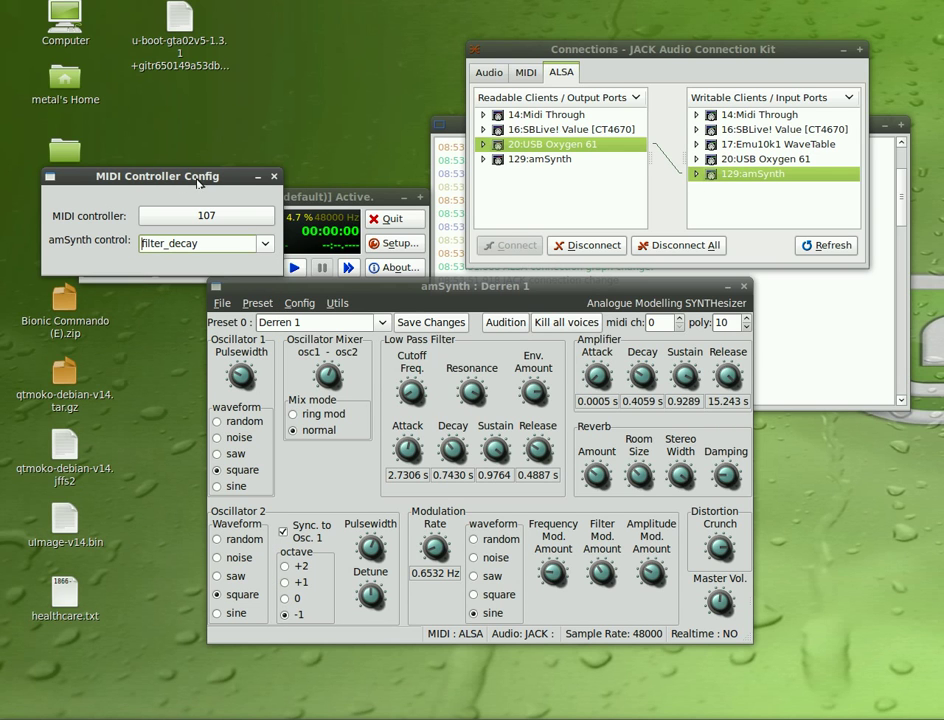
left_click(275, 177)
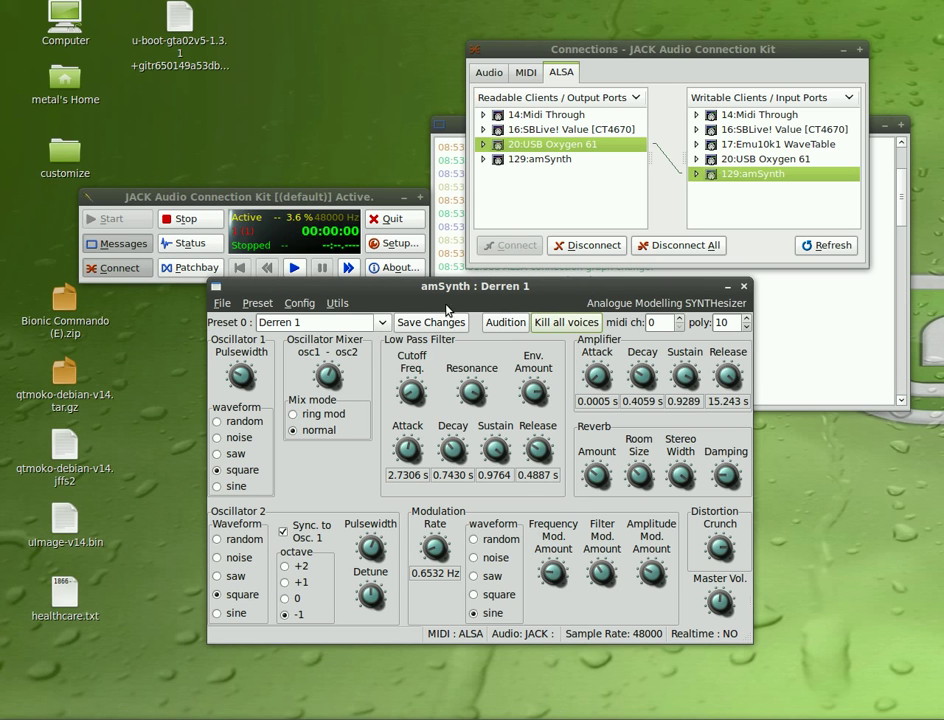
Load the Church Organ preset from the Preset list
left_click_drag(446, 290, 447, 291)
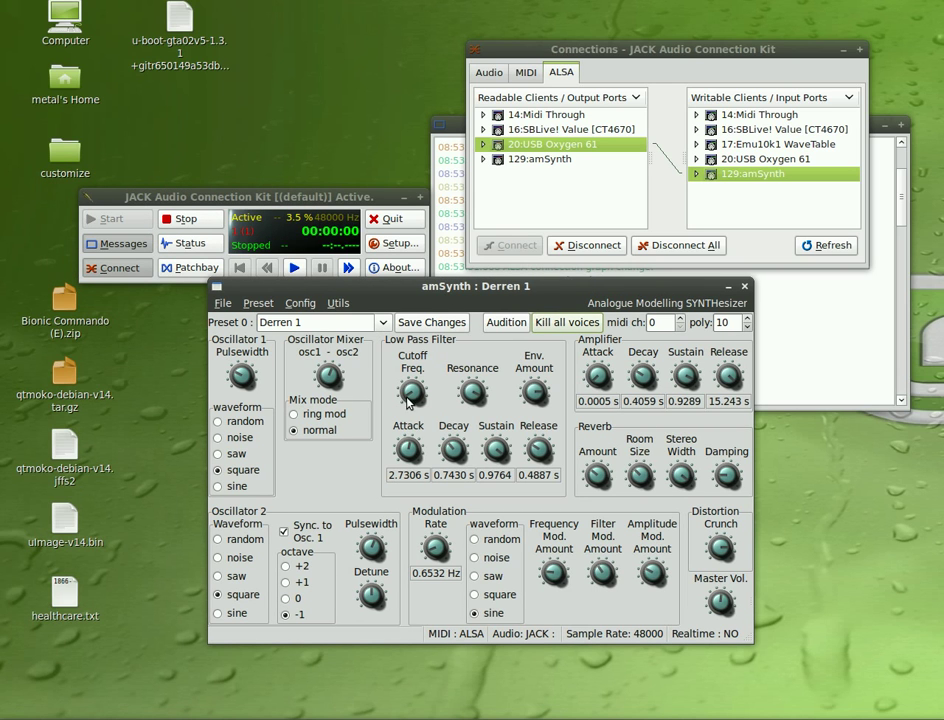
left_click(383, 328)
left_click(328, 468)
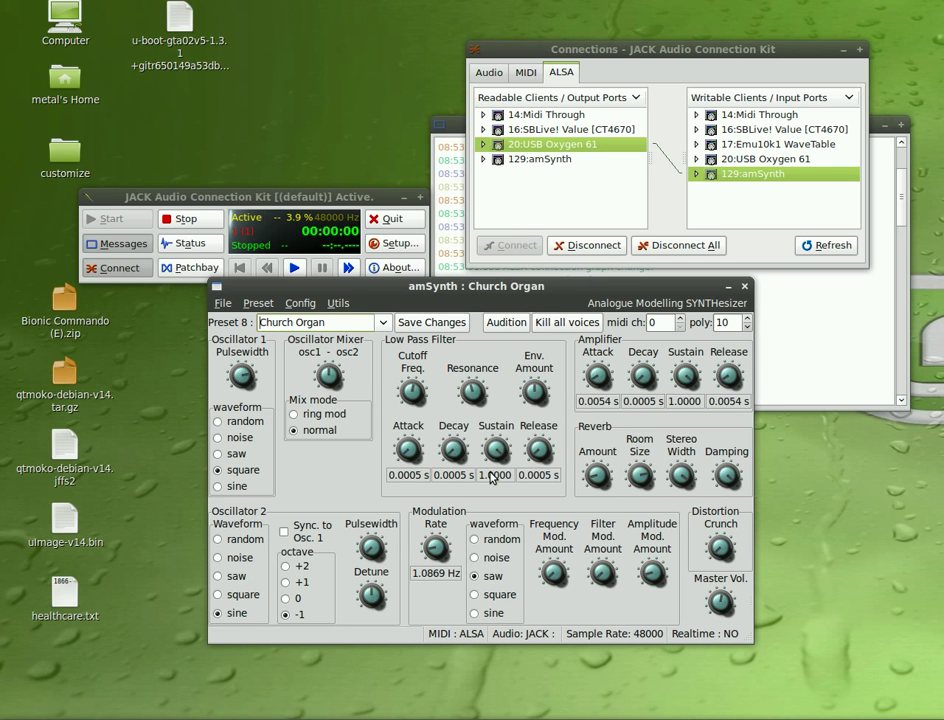
Randomise the Church Organ settings five times with Ctrl+R
key("ctrl+r")
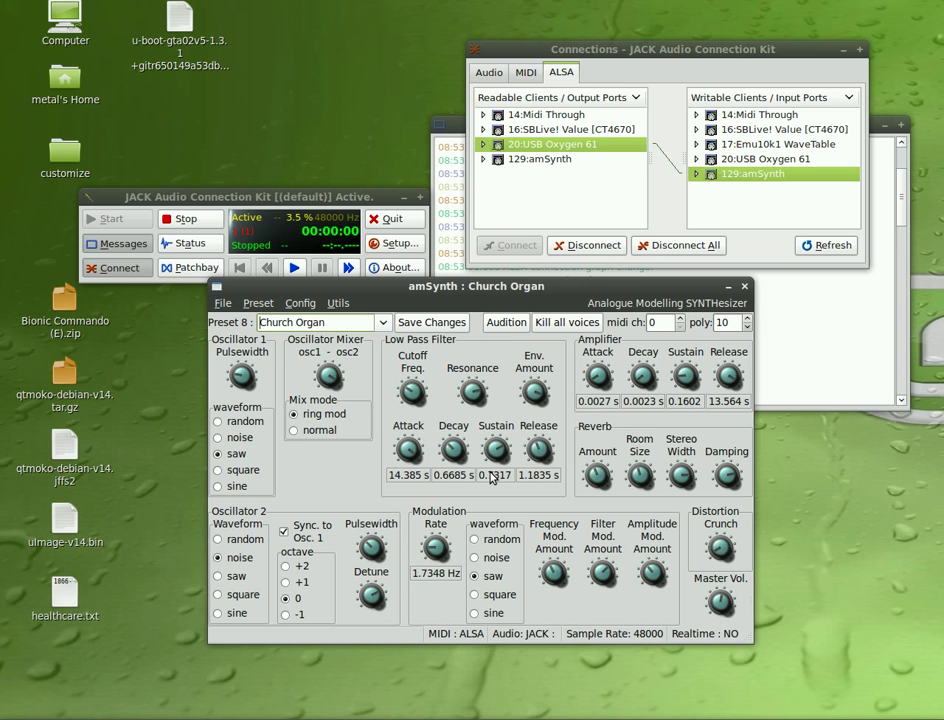
key("ctrl+r")
key("ctrl+r")
key("ctrl+r")
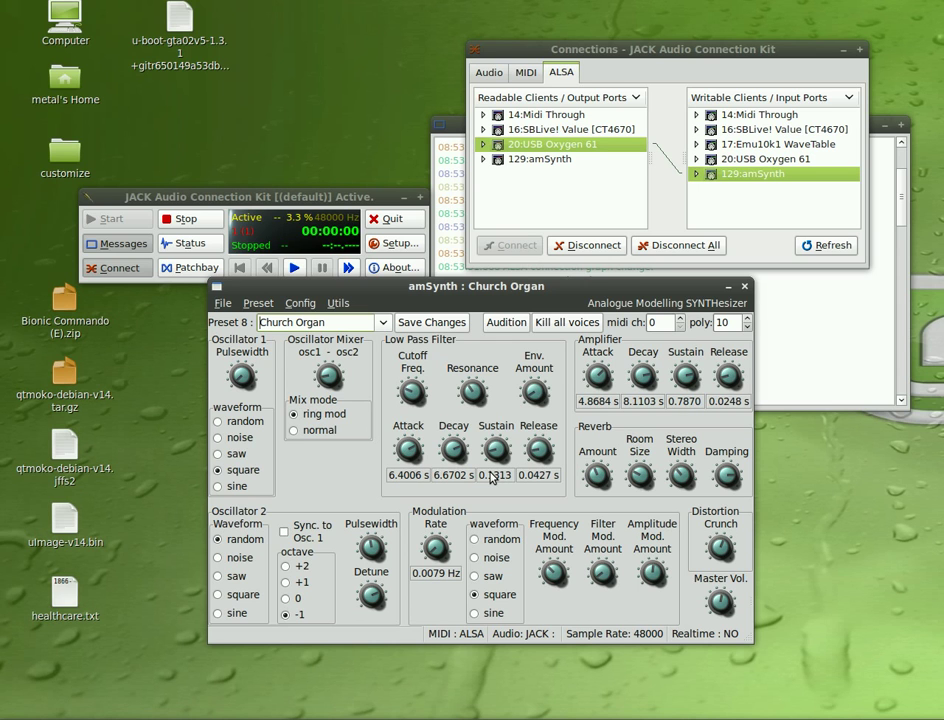
key("ctrl+r")
key("ctrl+r")
key("ctrl+r")
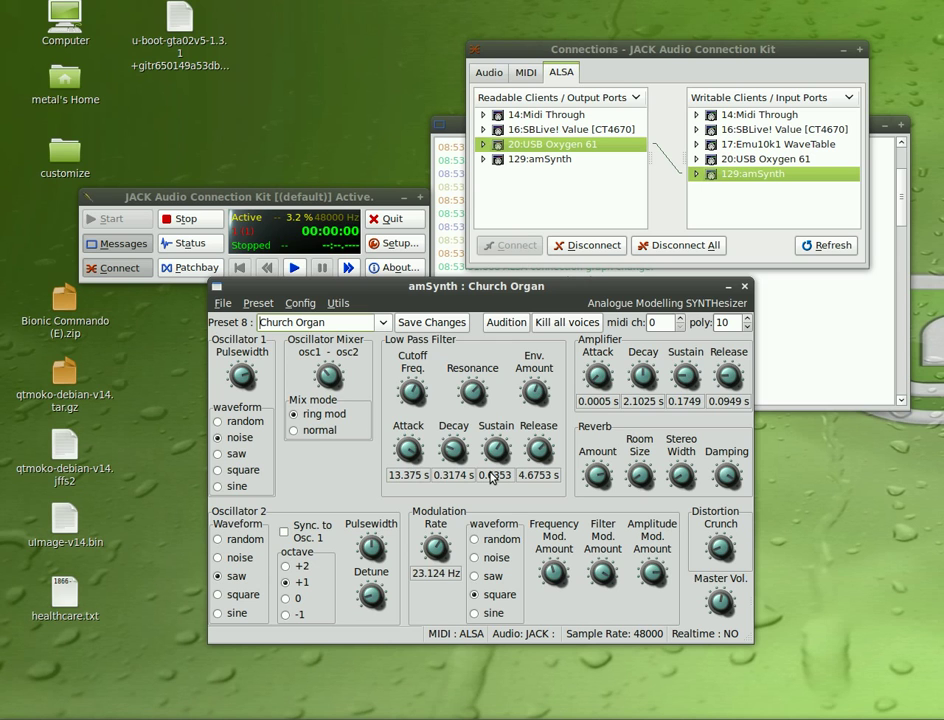
key("ctrl+r")
key("ctrl+r")
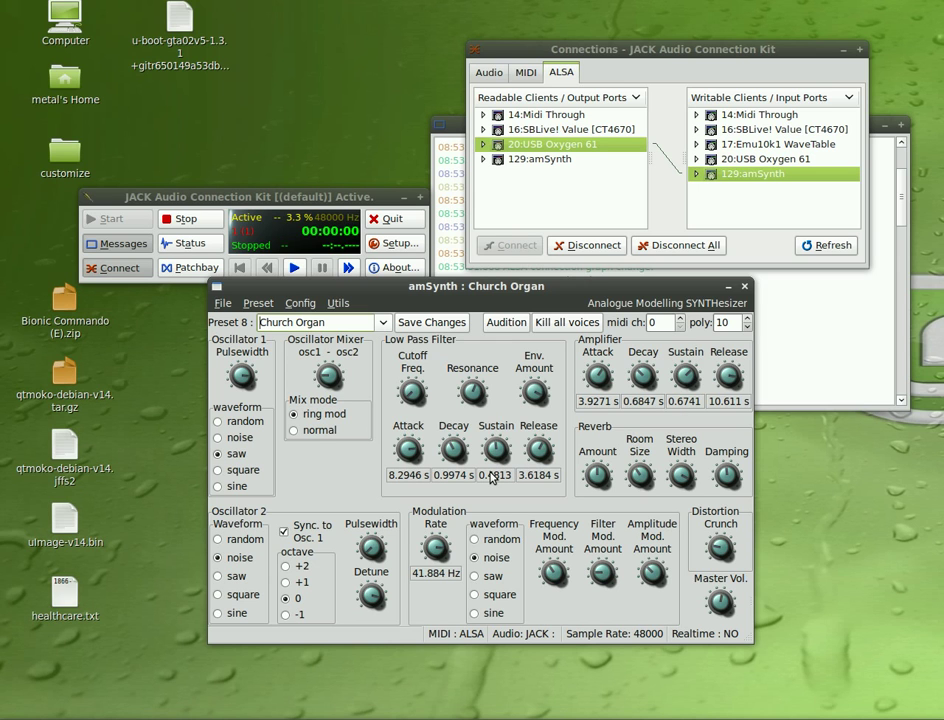
key("ctrl+r")
key("ctrl+r")
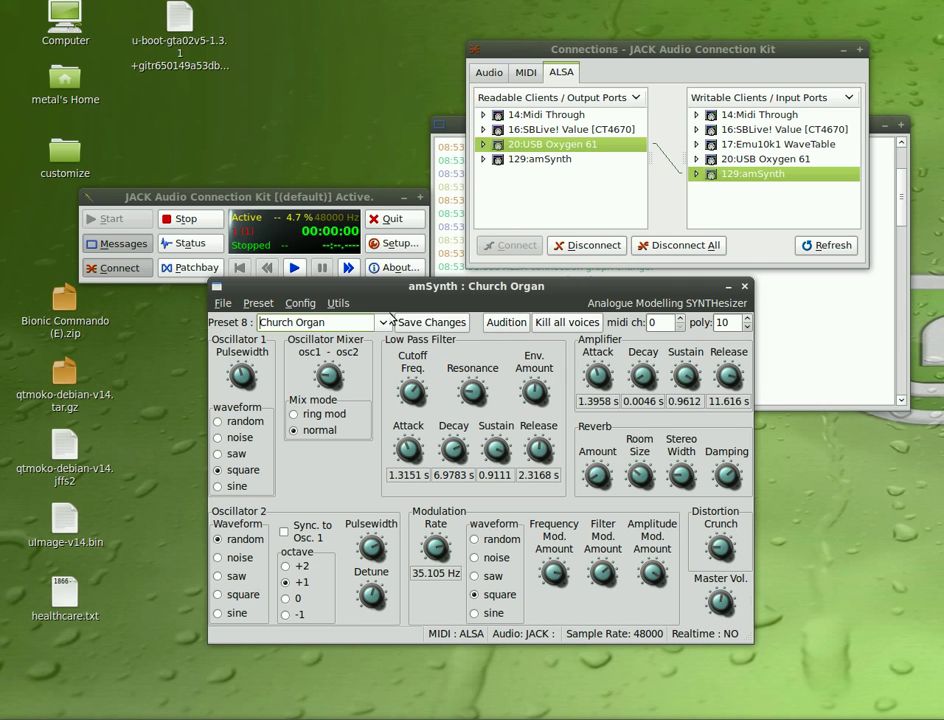
Audition the sound twice, then randomise again to get oscillator 2 synced with 14.155 Hz modulation
left_click(494, 324)
left_click(515, 325)
key("ctrl+r")
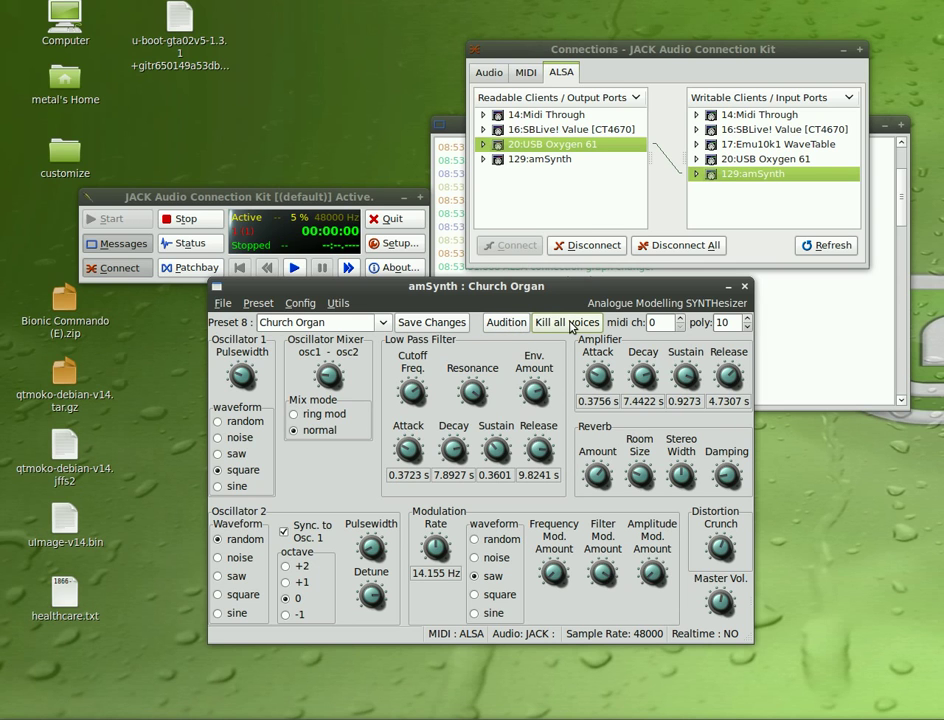